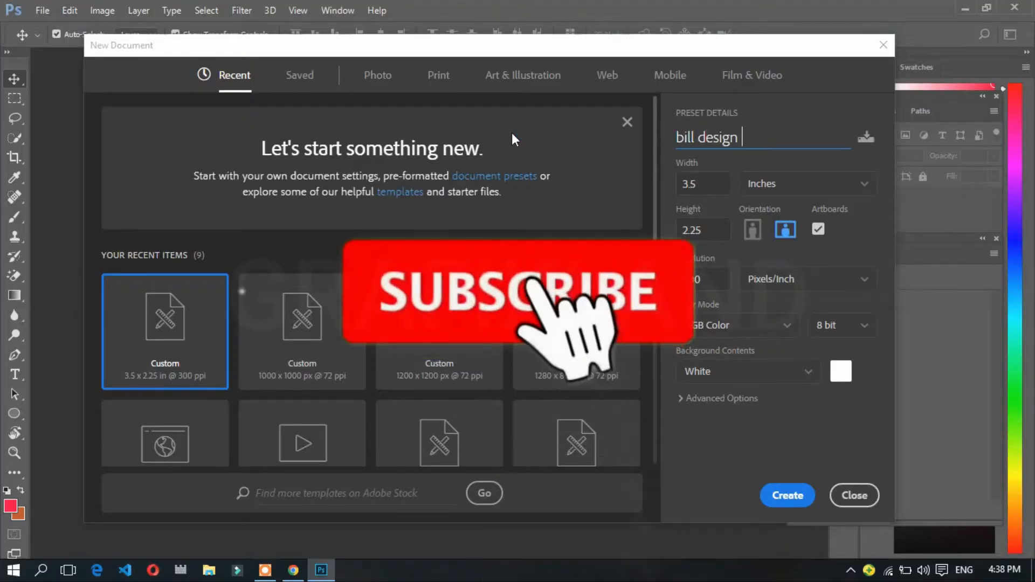
Create the bill design document at 5 by 7 inches in portrait orientation
click(676, 187)
text(5)
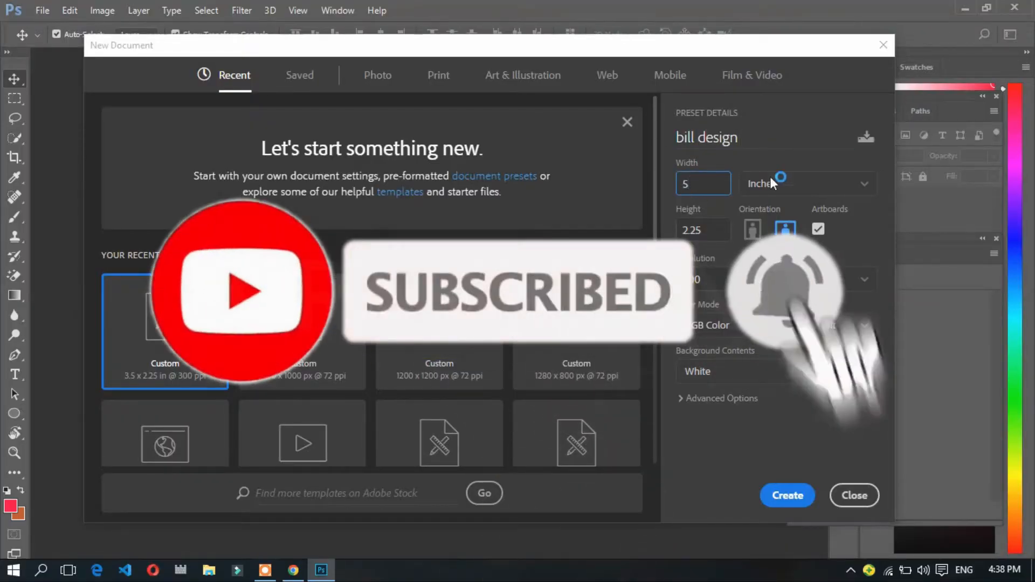
click(698, 229)
text(7)
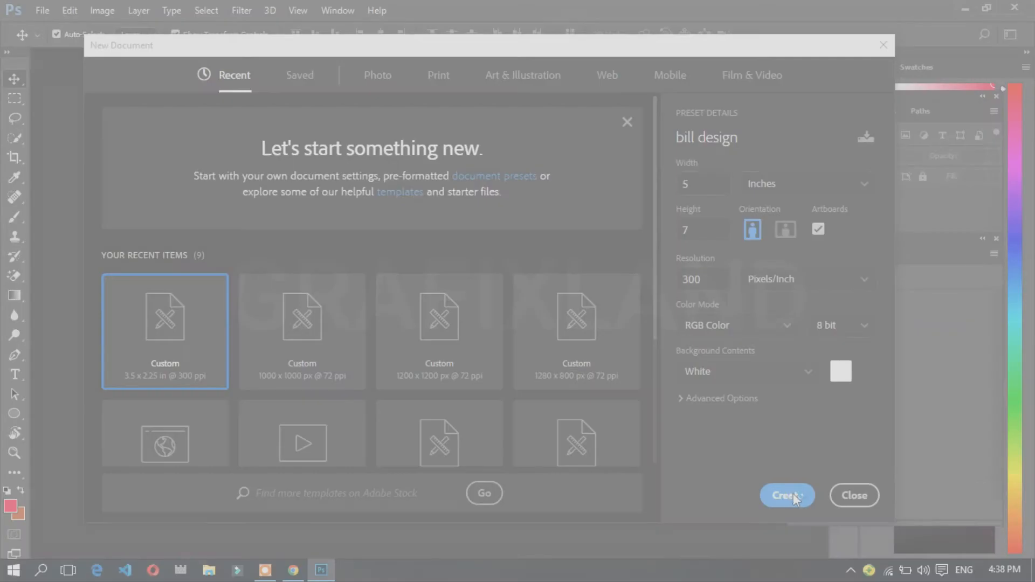
click(788, 496)
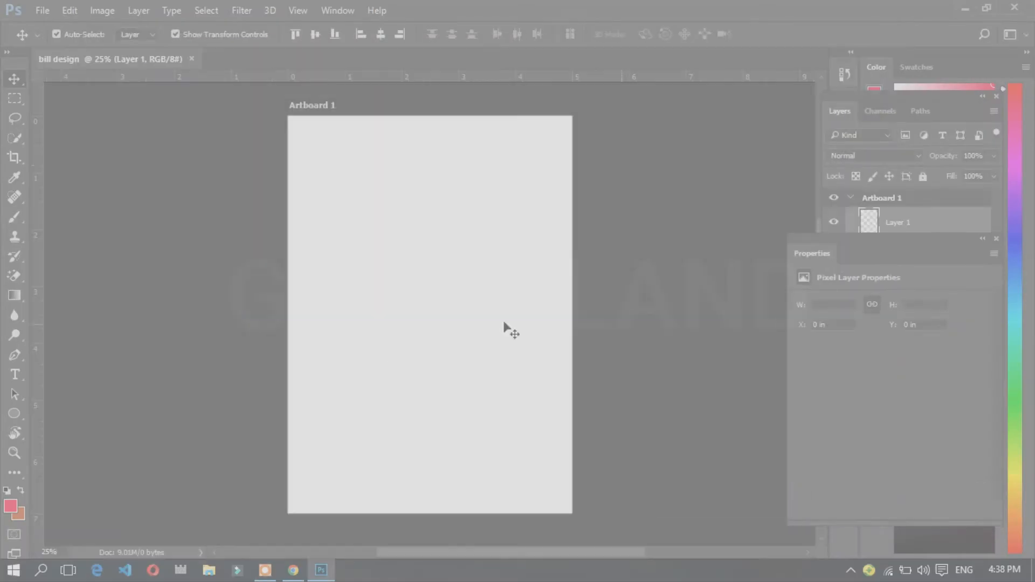
Draw a rectangle of about 1560 × 2168 px covering the whole artboard and fill it with magenta
right_click(15, 415)
click(66, 406)
drag(281, 104, 577, 521)
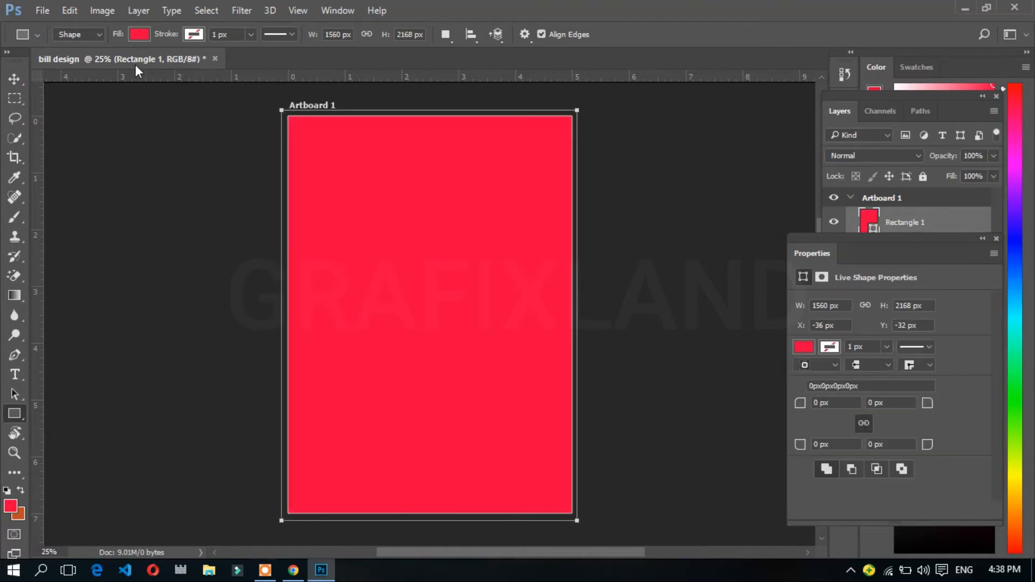
click(139, 34)
click(135, 130)
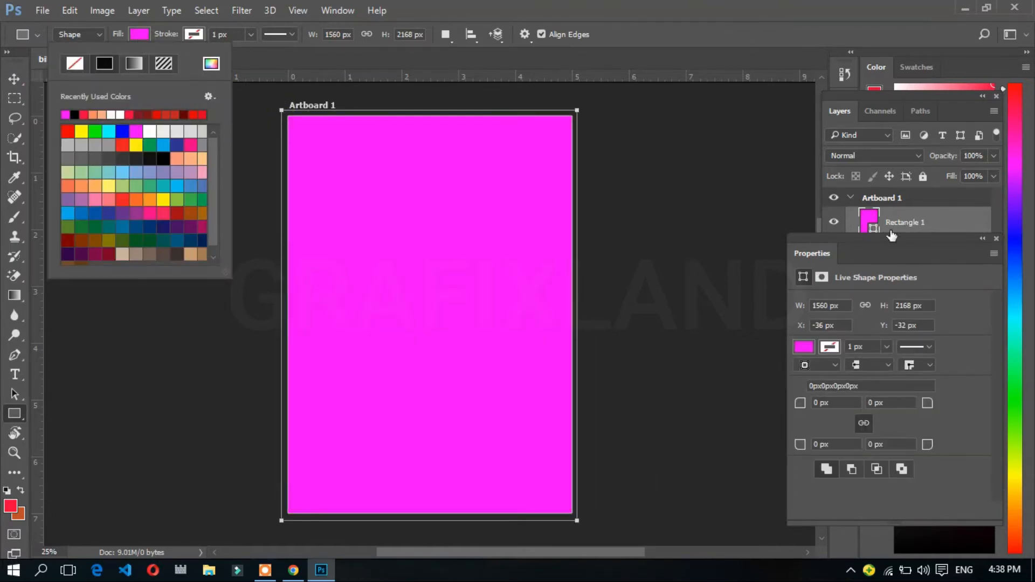
Lower the background rectangle's layer opacity to about 37% and deselect it
click(949, 213)
click(994, 177)
drag(995, 193, 943, 177)
click(994, 156)
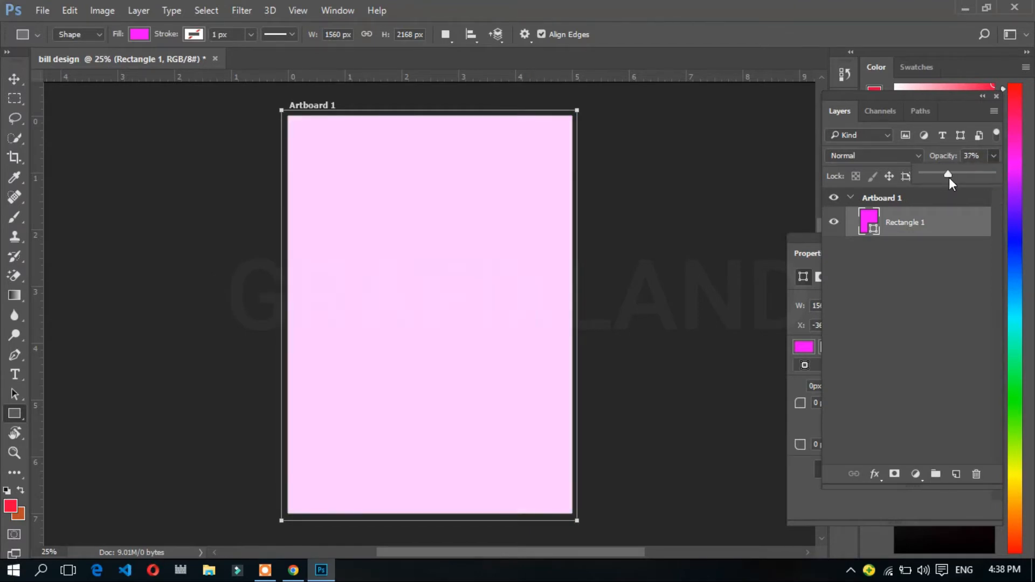
click(15, 79)
click(85, 134)
Add the text "PUkar Store" near the artboard's upper edge in Helvetica LT Std Compressed at 57.88 pt
scroll(441, 339, up, 3)
drag(484, 189, 506, 236)
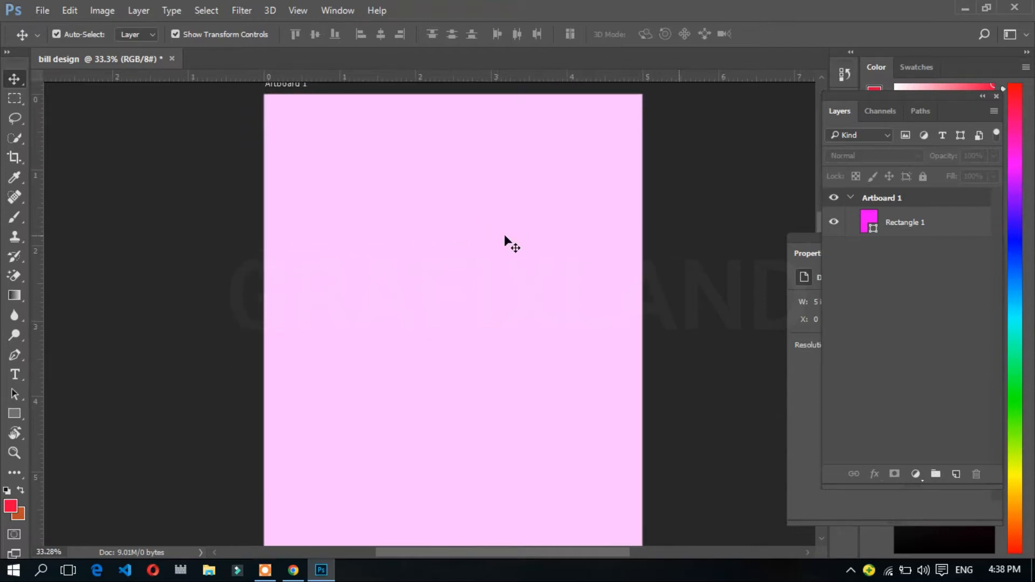
scroll(506, 243, down, 1)
click(14, 375)
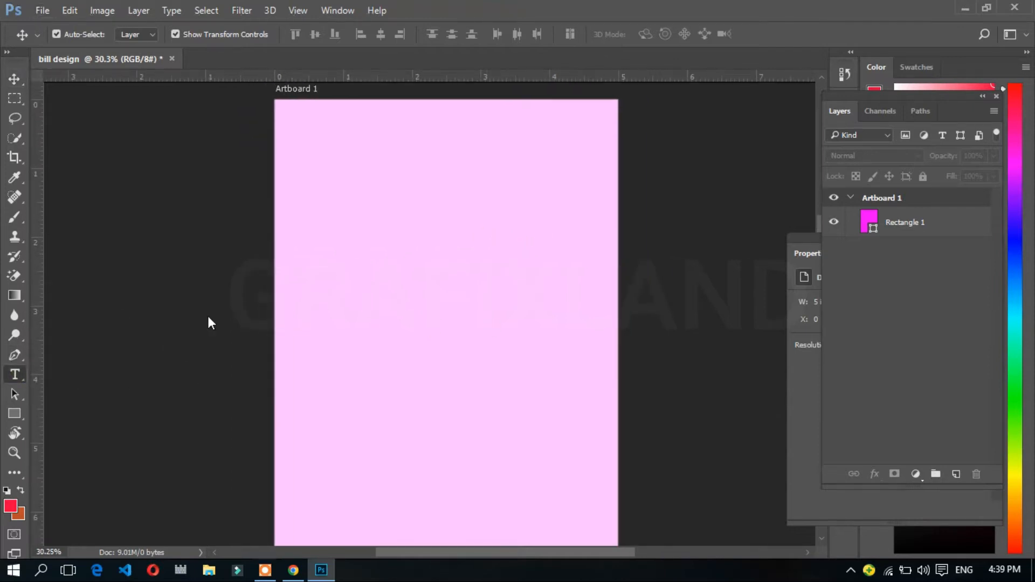
click(335, 161)
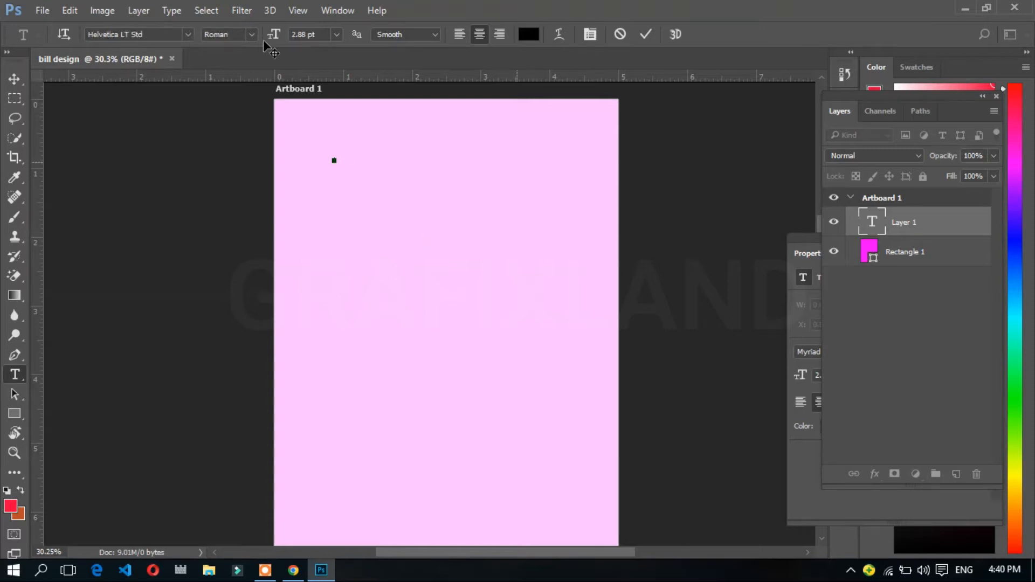
click(251, 34)
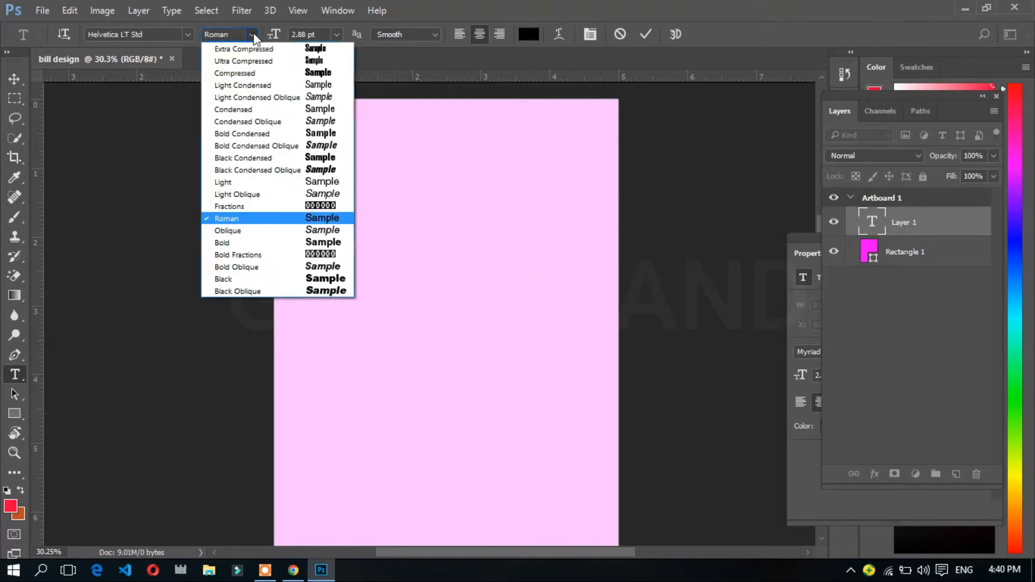
click(300, 75)
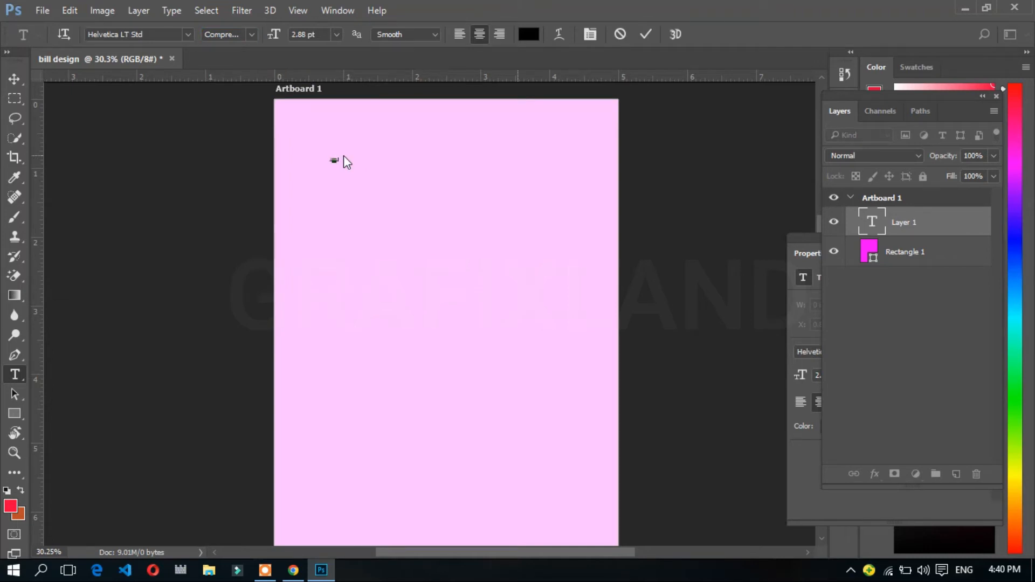
drag(274, 34, 316, 54)
drag(412, 215, 518, 224)
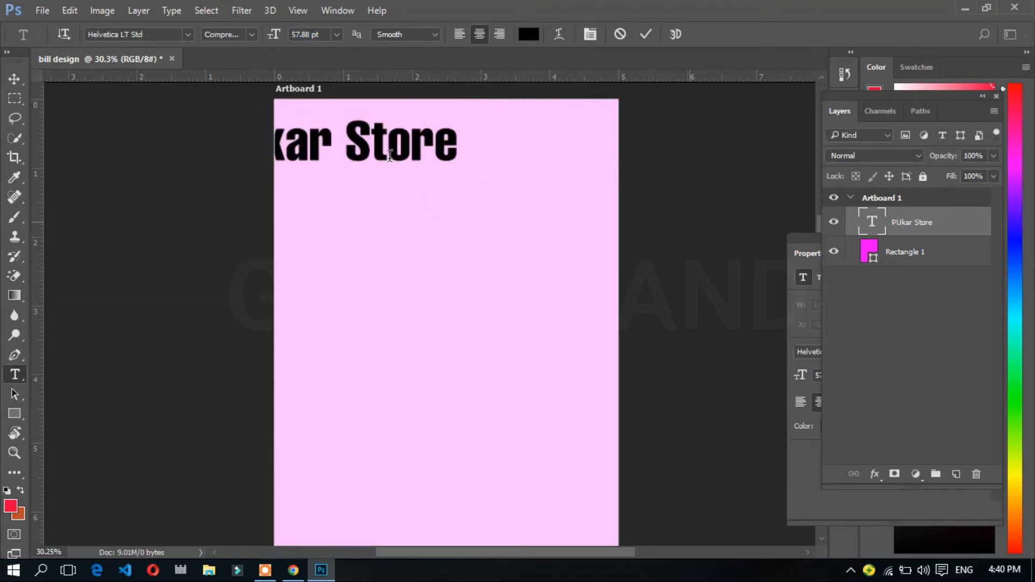
Center the store title horizontally near the artboard's upper edge and delete the stray empty text layer
click(12, 80)
drag(397, 151, 508, 152)
click(909, 229)
key(Delete)
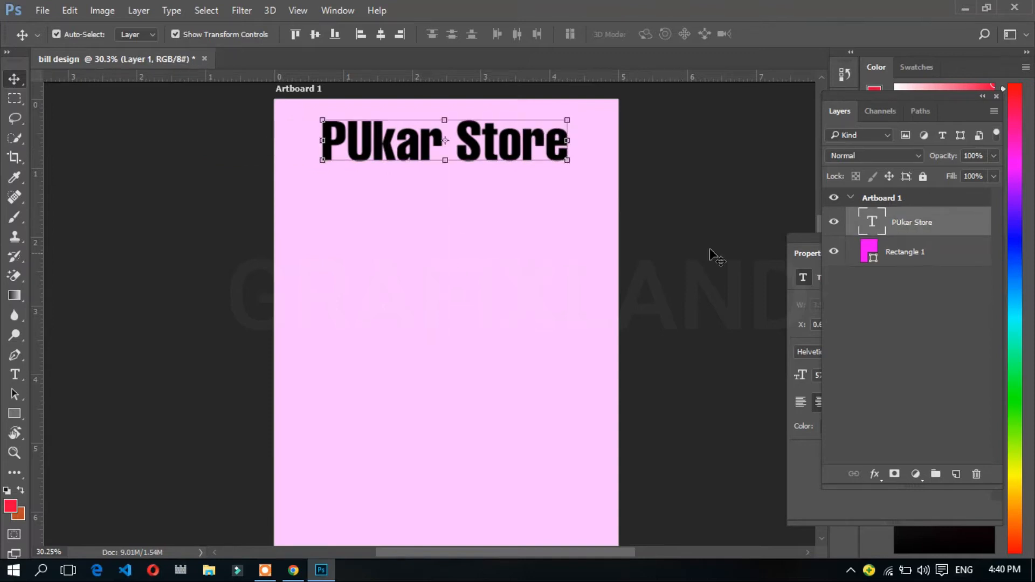
Set the store title in All Caps and move it down about 0.29 in on the artboard
key(t)
click(522, 152)
key(ctrl+a)
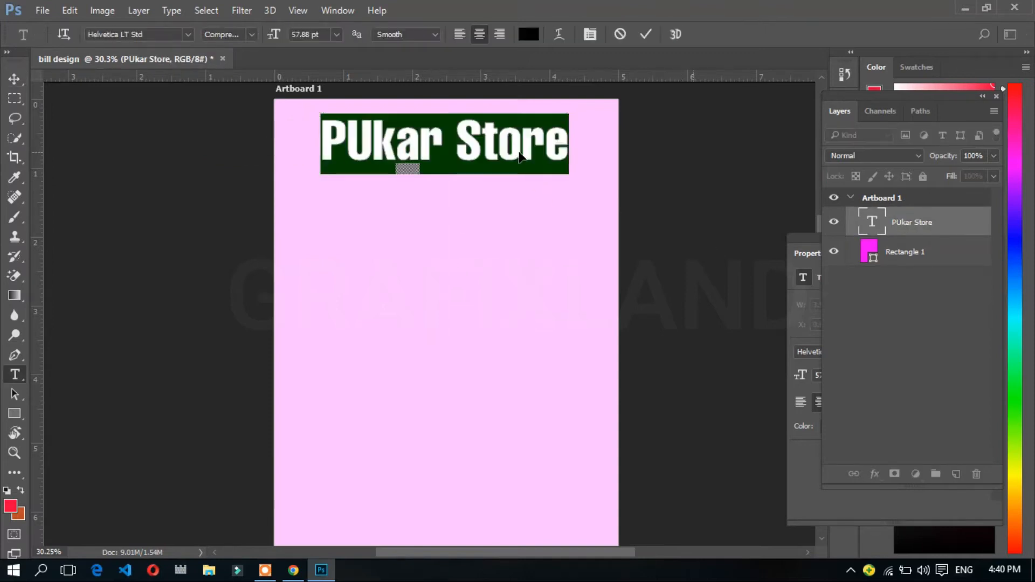
key(ctrl+t)
click(716, 252)
click(14, 78)
drag(506, 139, 513, 159)
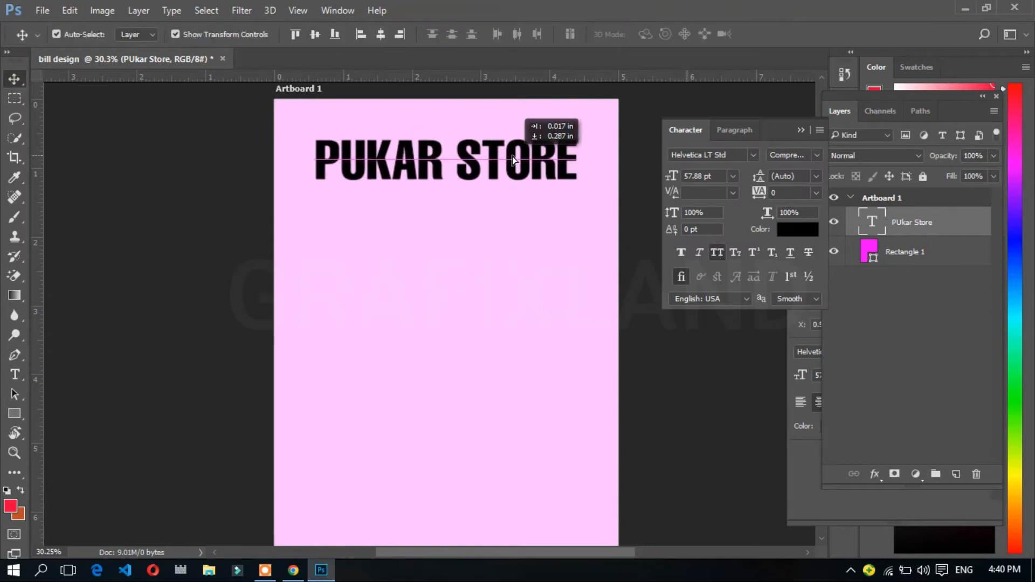
scroll(517, 157, up, 2)
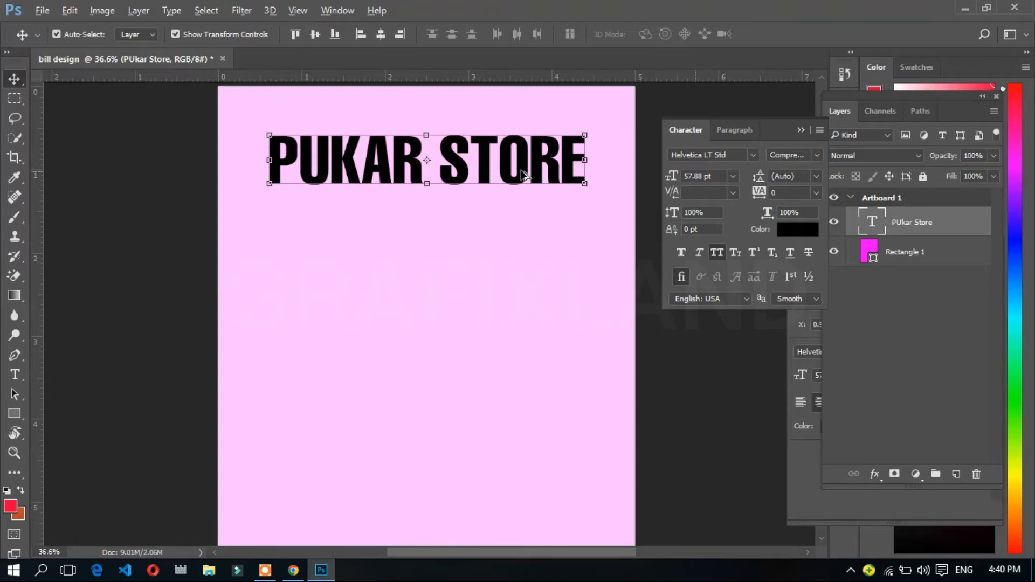
scroll(507, 113, up, 3)
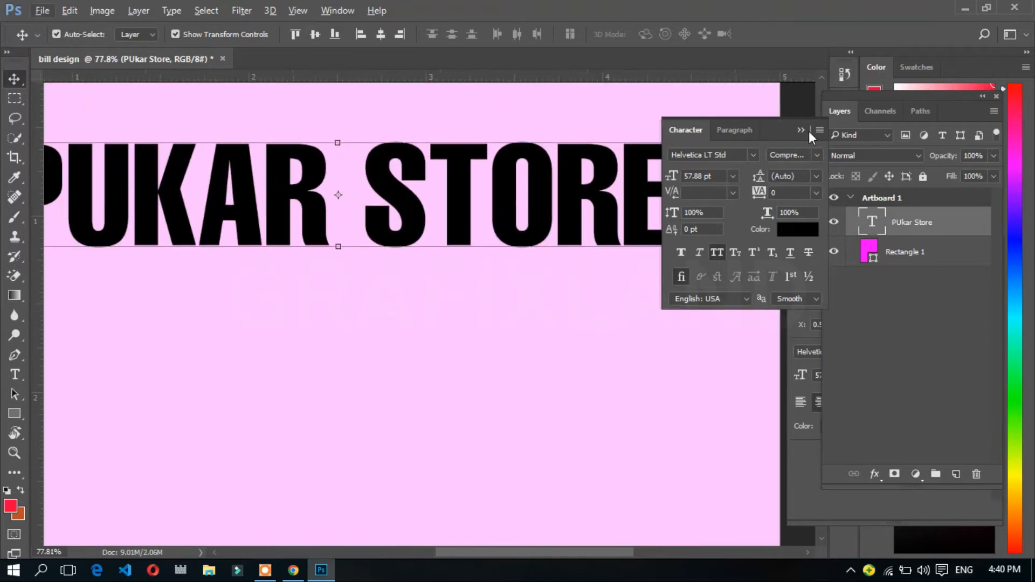
click(801, 130)
Duplicate the store title just above the original and change the copy's text to "CONTACT NUMBER"
mouse_move(554, 185)
mouse_down()
mouse_move(593, 300)
mouse_move(562, 213)
mouse_move(562, 169)
mouse_up()
key(t)
click(552, 178)
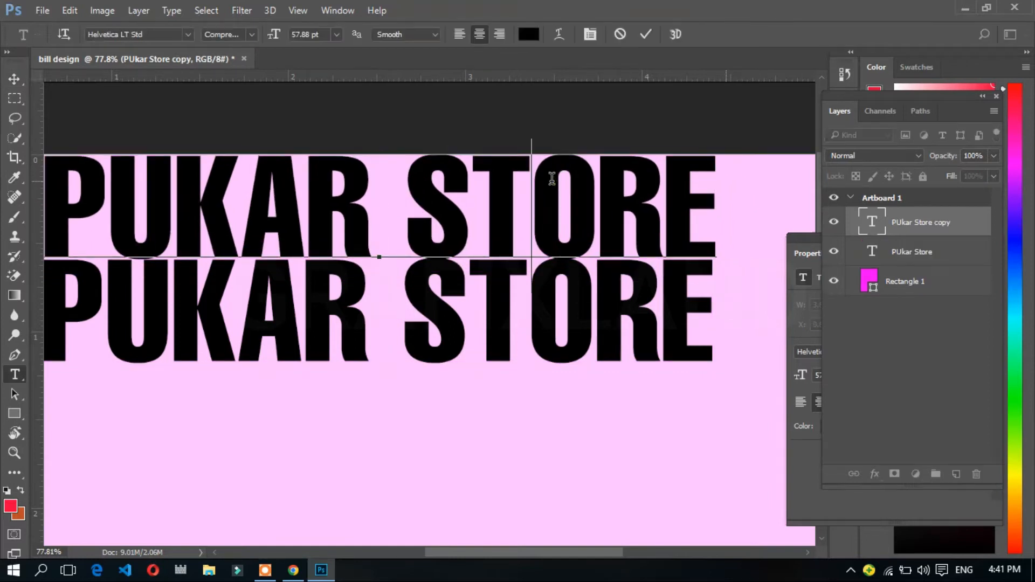
key(ctrl+a)
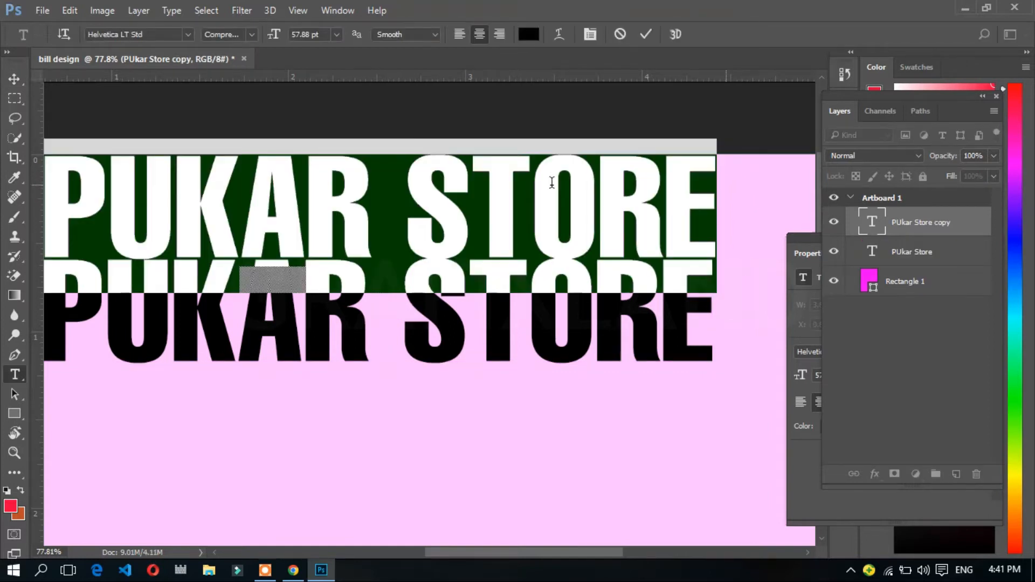
text(CONTACT)
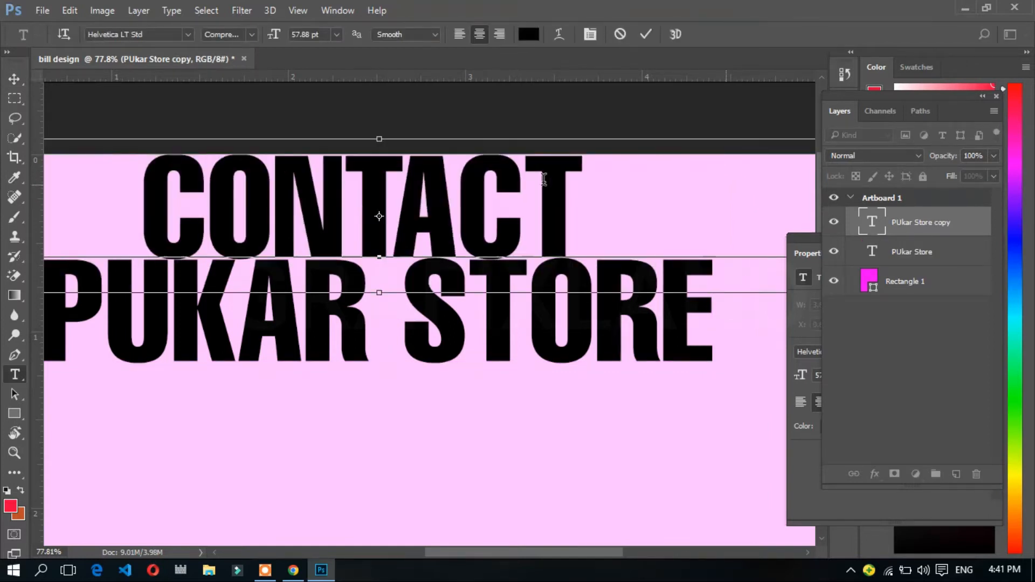
text( NUMBER)
Set the contact number text to 10 pt and place it above the right end of the store title
key(ctrl+a)
click(336, 34)
click(325, 122)
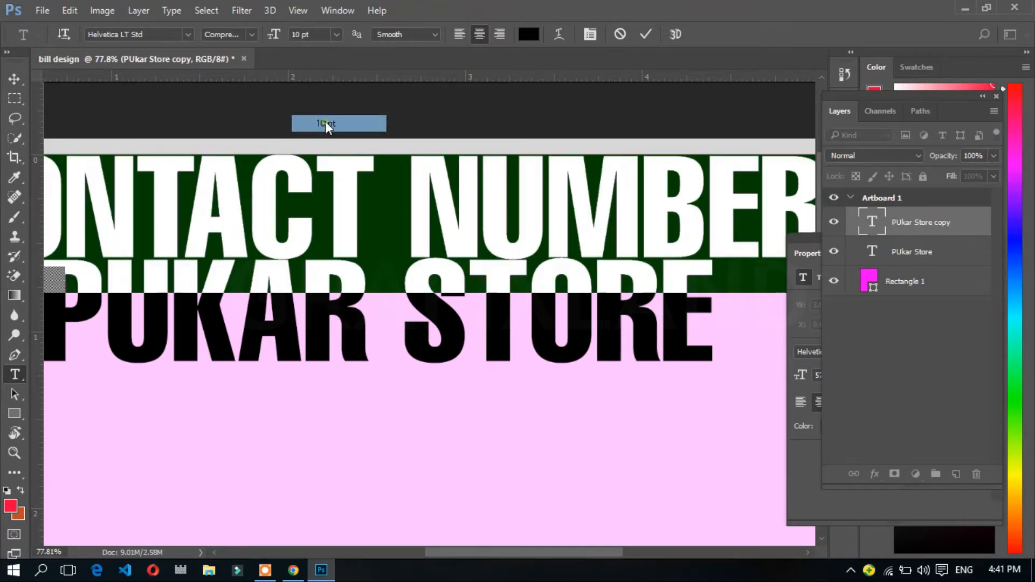
scroll(554, 345, down, 3)
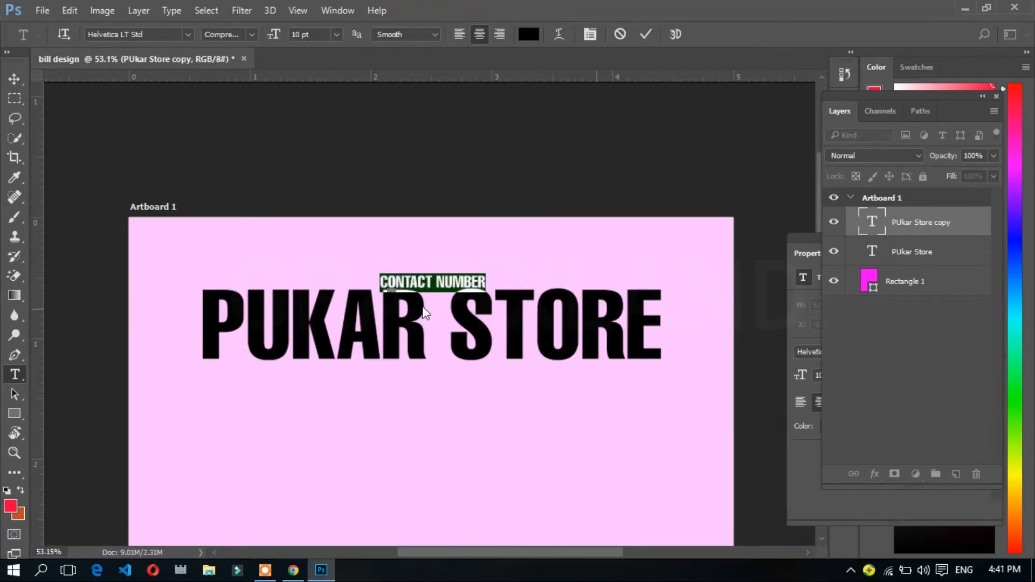
click(15, 78)
drag(453, 289, 640, 258)
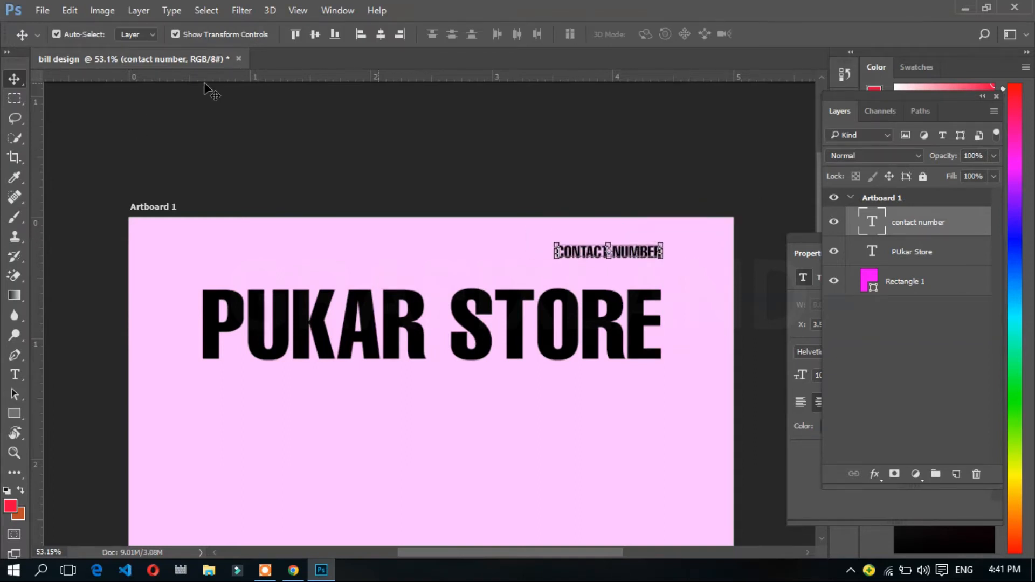
Change the contact number text's font style to Condensed and align it with the title's right edge
key(t)
click(251, 34)
click(275, 106)
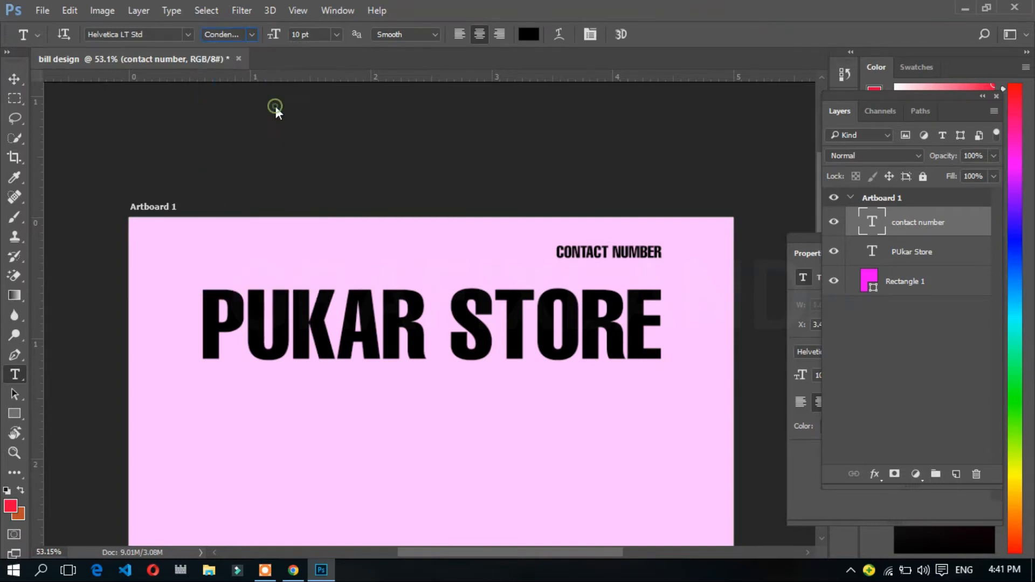
key(v)
drag(661, 249, 648, 269)
click(592, 188)
scroll(592, 193, down, 1)
Change the contact number text's font style to Bold Condensed and deselect it
click(597, 248)
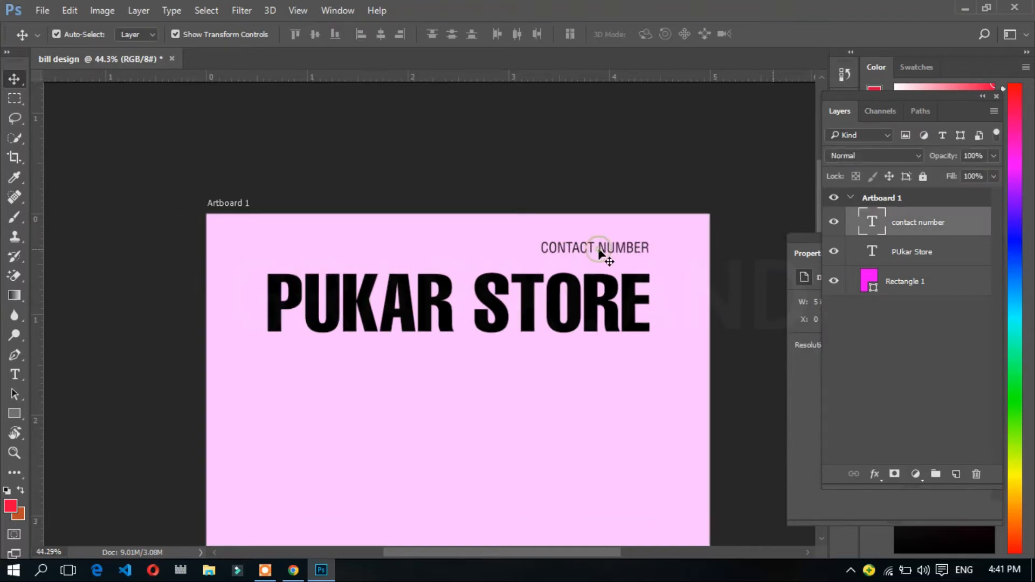
key(t)
click(252, 36)
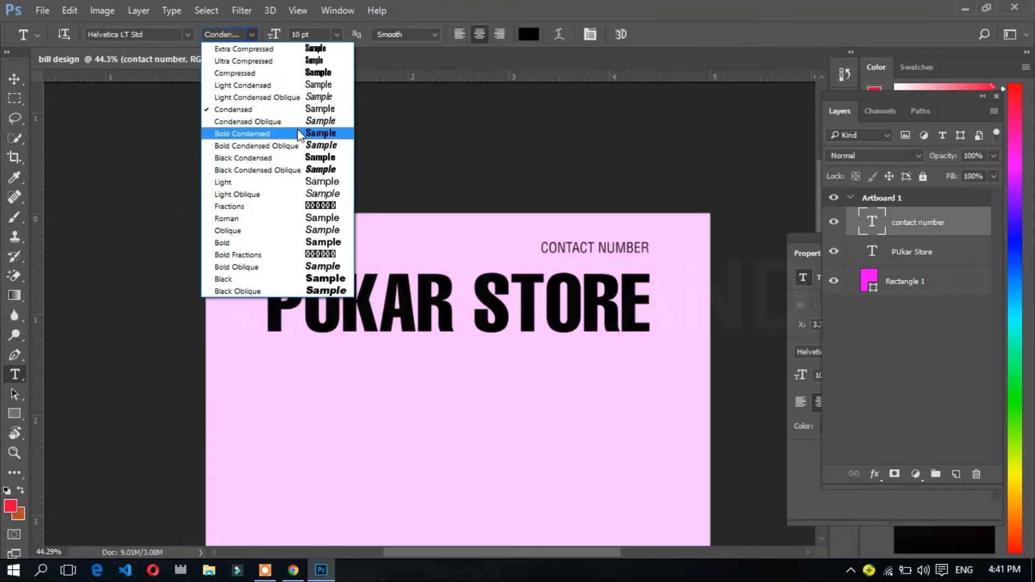
click(269, 134)
key(v)
click(260, 108)
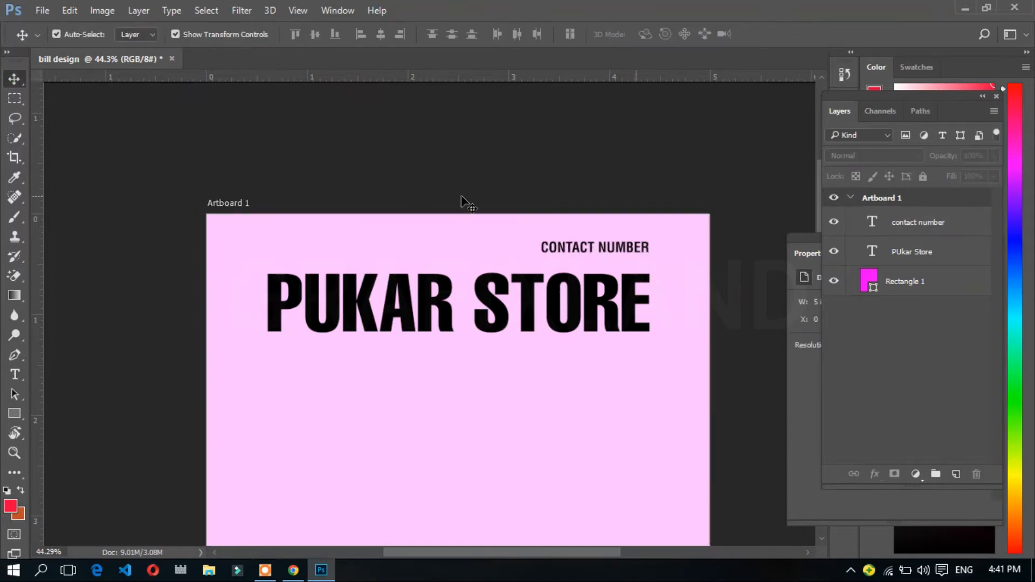
Duplicate the contact number text below the middle of the store title and change the copy to "ADDRESSS"
mouse_move(594, 254)
mouse_down()
mouse_move(488, 364)
mouse_move(456, 361)
mouse_up()
key(y)
click(458, 356)
click(572, 235)
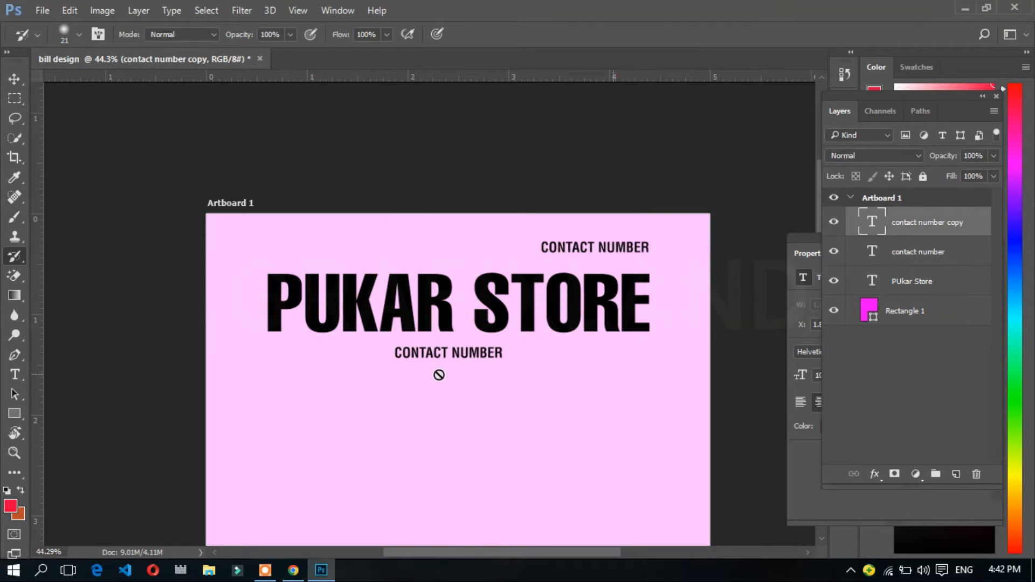
key(t)
triple_click(437, 352)
text(ADDR)
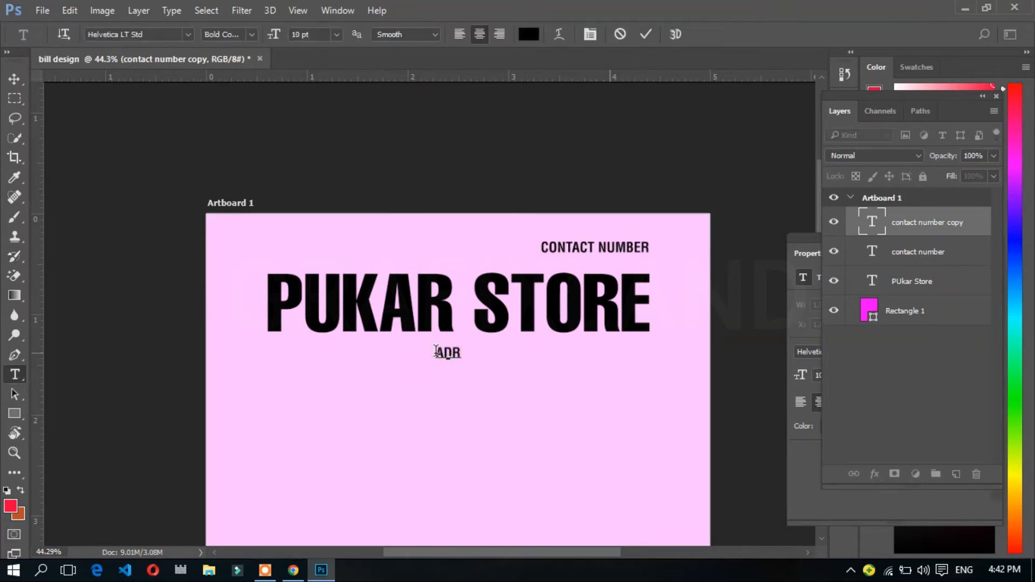
text(ESSS)
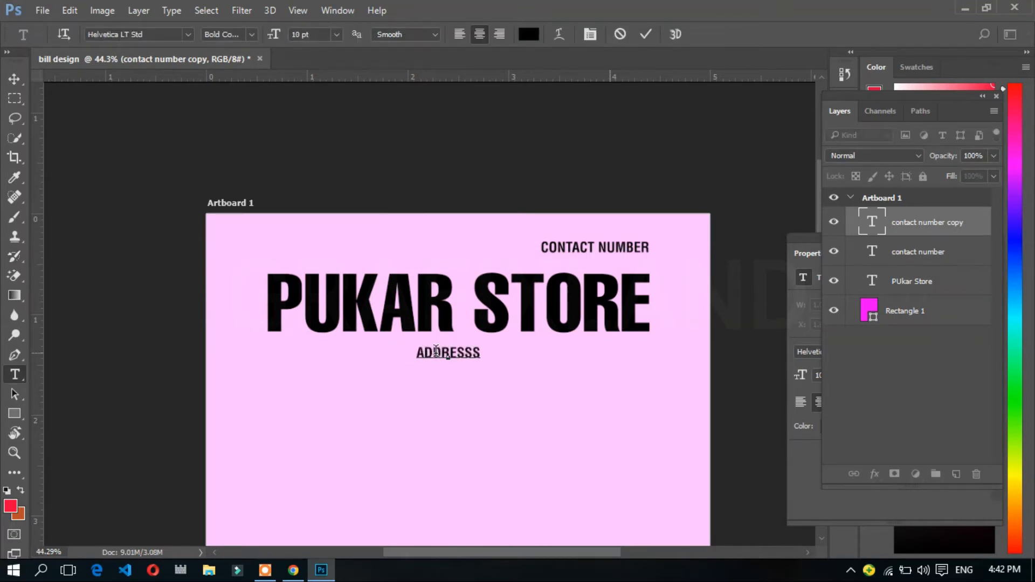
click(14, 78)
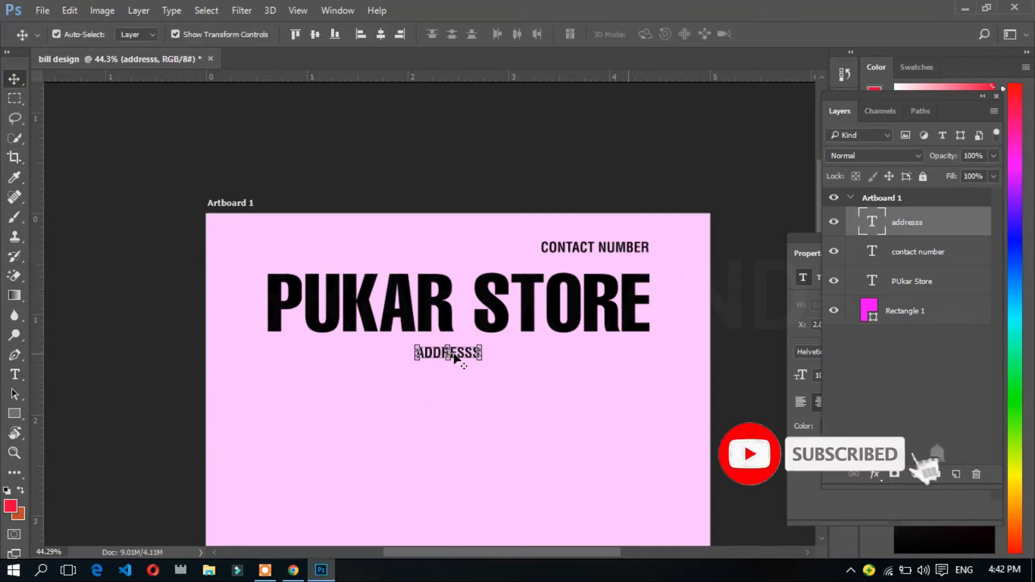
key(ctrl+t)
key(Return)
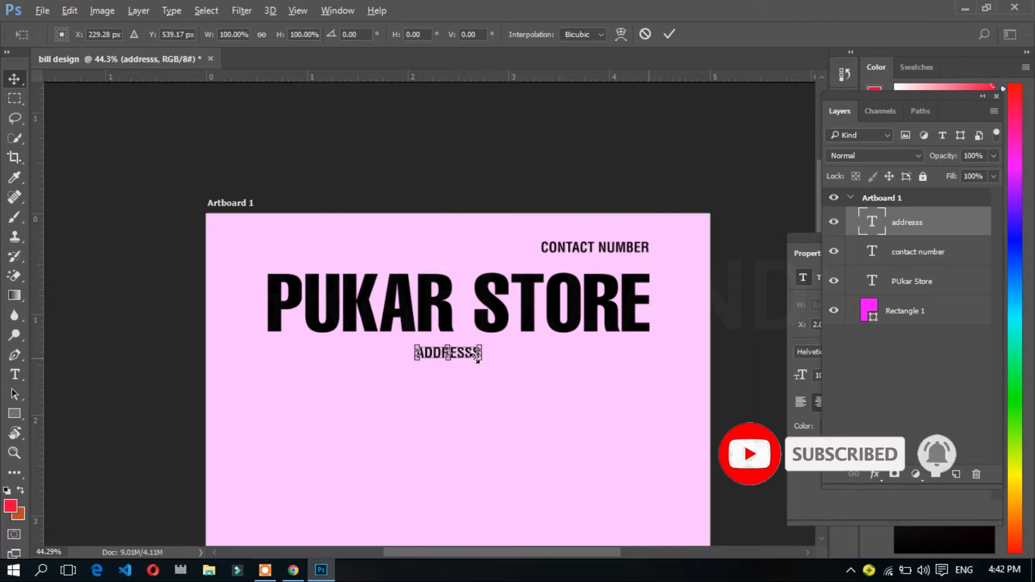
Duplicate the address text below the title, change it to widely spaced "NAME:" and "DATE:" labels, and position the line under the address
drag(469, 352, 317, 379)
double_click(317, 380)
text(NAME)
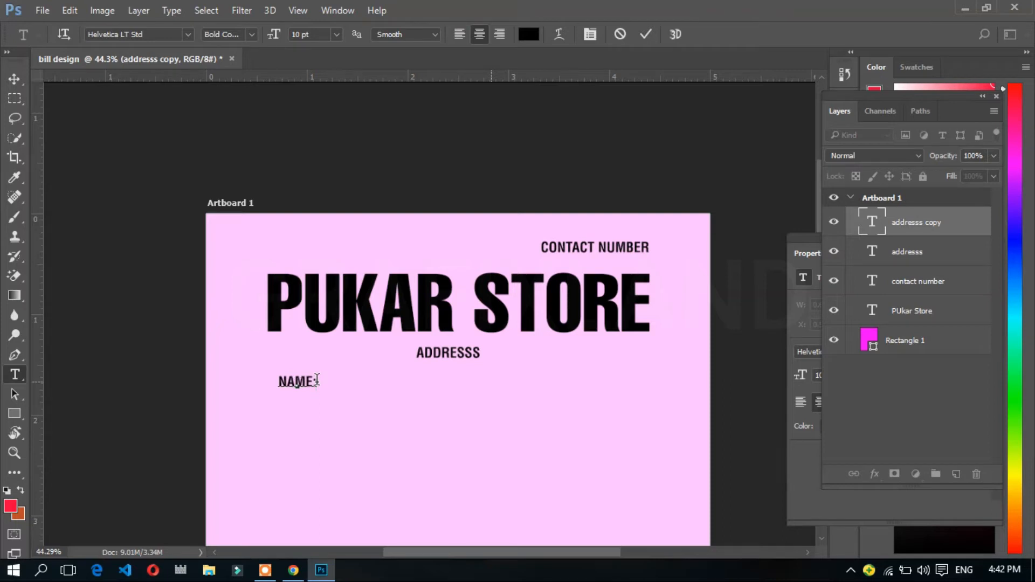
text(:                 )
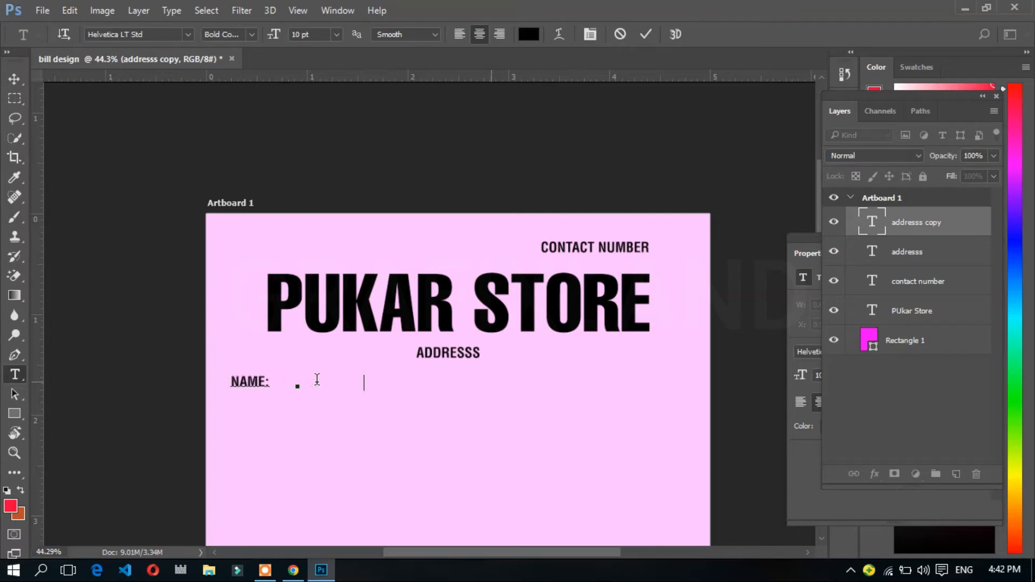
text(            DATE)
drag(408, 412, 535, 416)
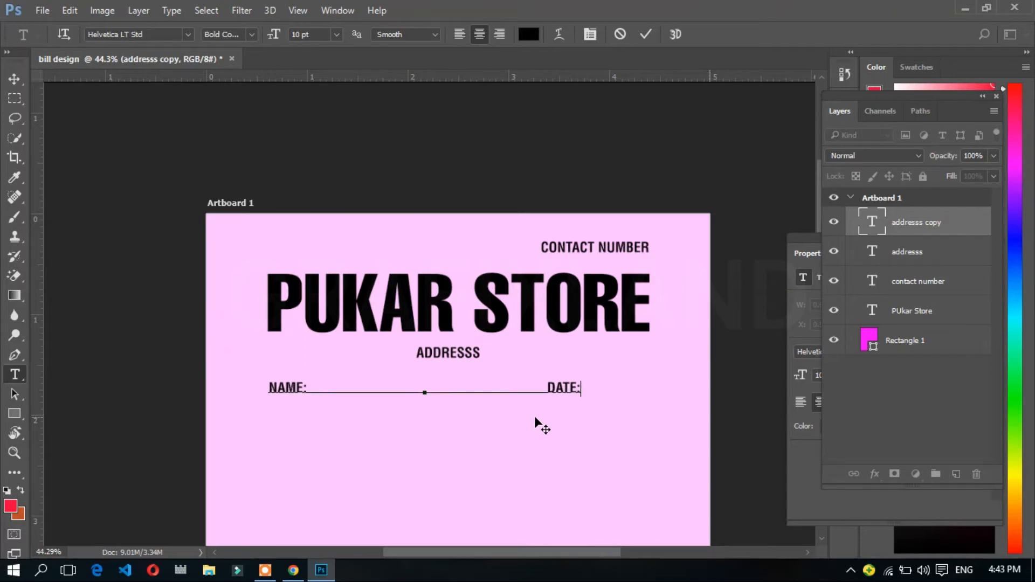
Add dotted fill-in lines after "NAME:" and "DATE:" and move the whole line slightly lower beneath the address
click(21, 79)
drag(287, 394, 294, 389)
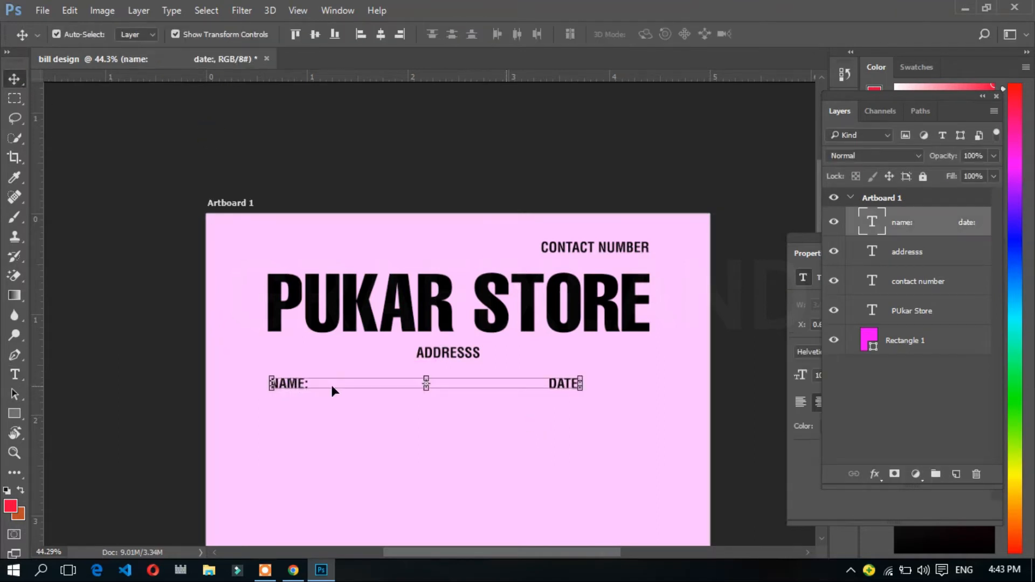
key(t)
click(549, 383)
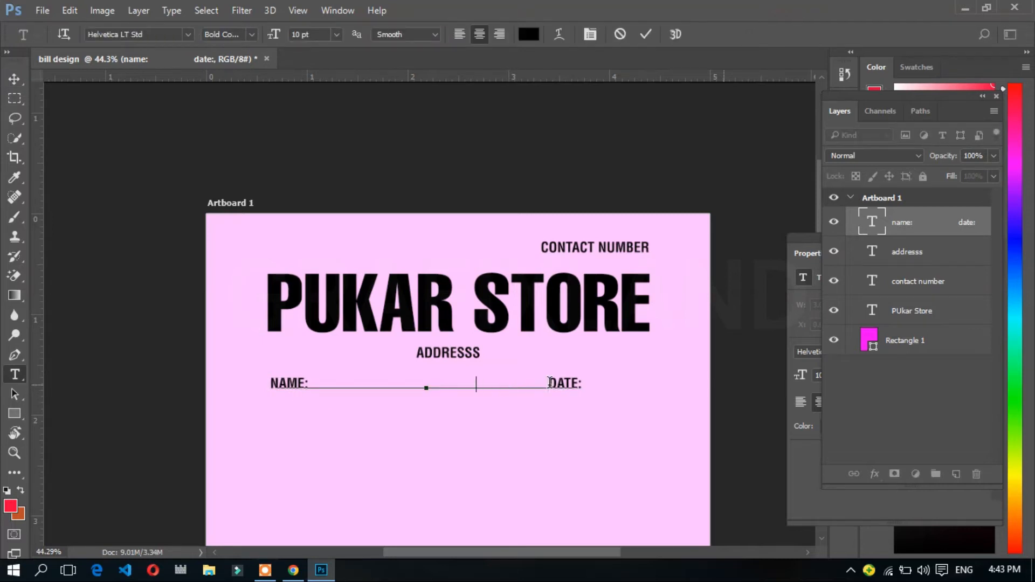
text(................................................................)
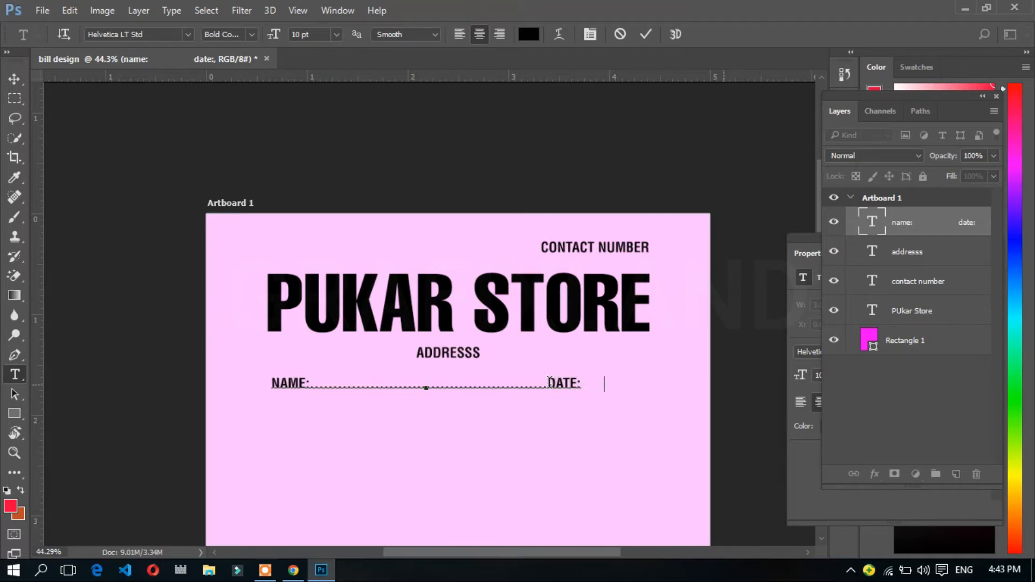
text(............................)
drag(403, 409, 430, 404)
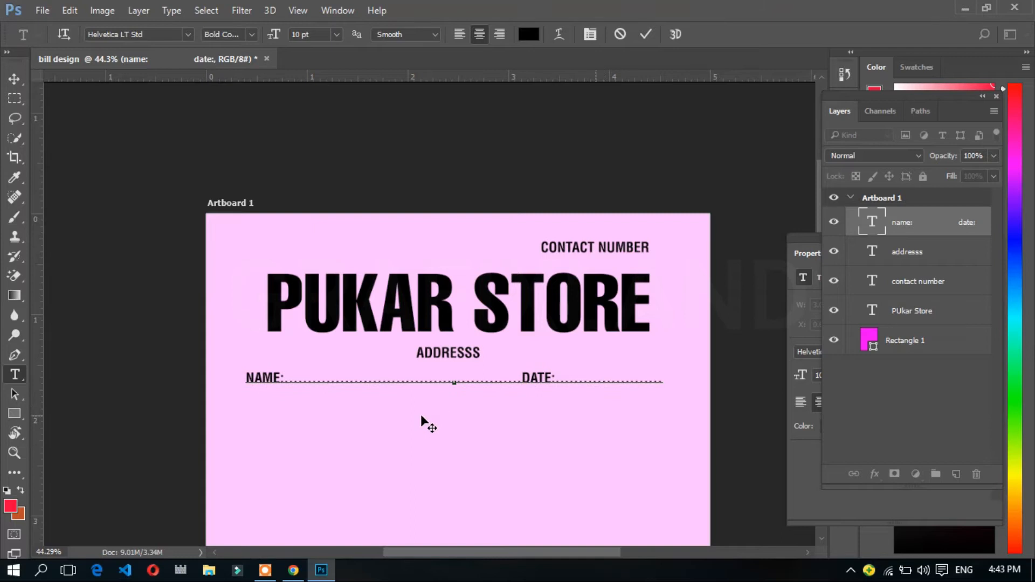
click(14, 80)
click(412, 132)
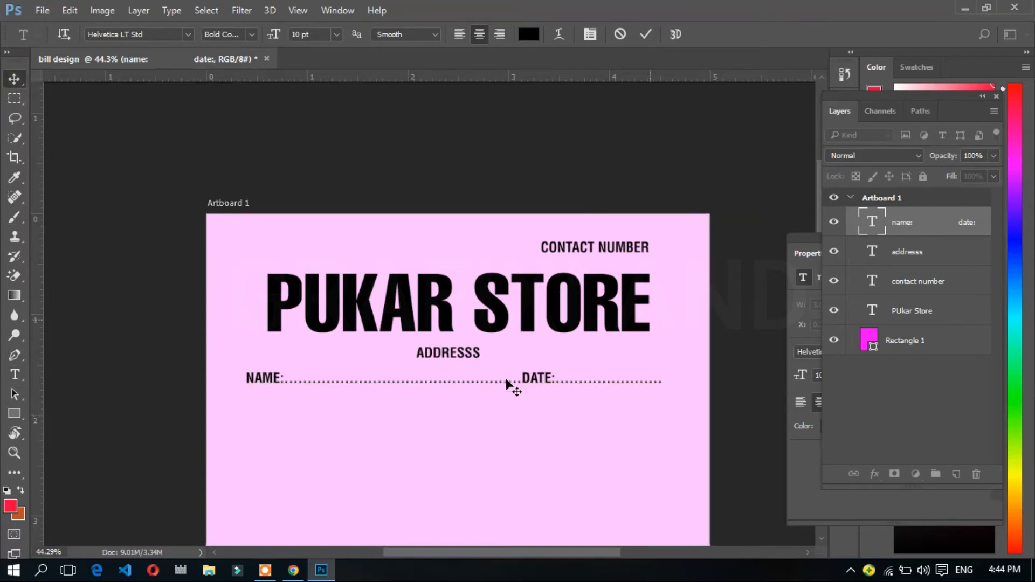
drag(535, 384, 540, 400)
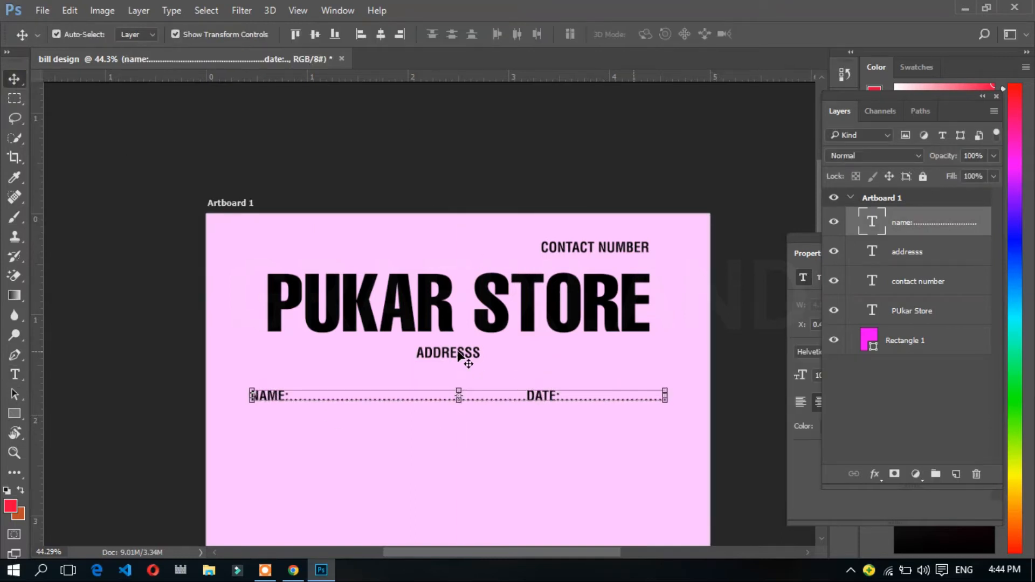
Duplicate the address text above the "NAME:" label, change the copy to "BILLNO:-" and align it with that label's start
click(459, 354)
drag(459, 354, 301, 371)
key(z)
key(v)
double_click(301, 371)
key(ctrl+a)
text(BILL )
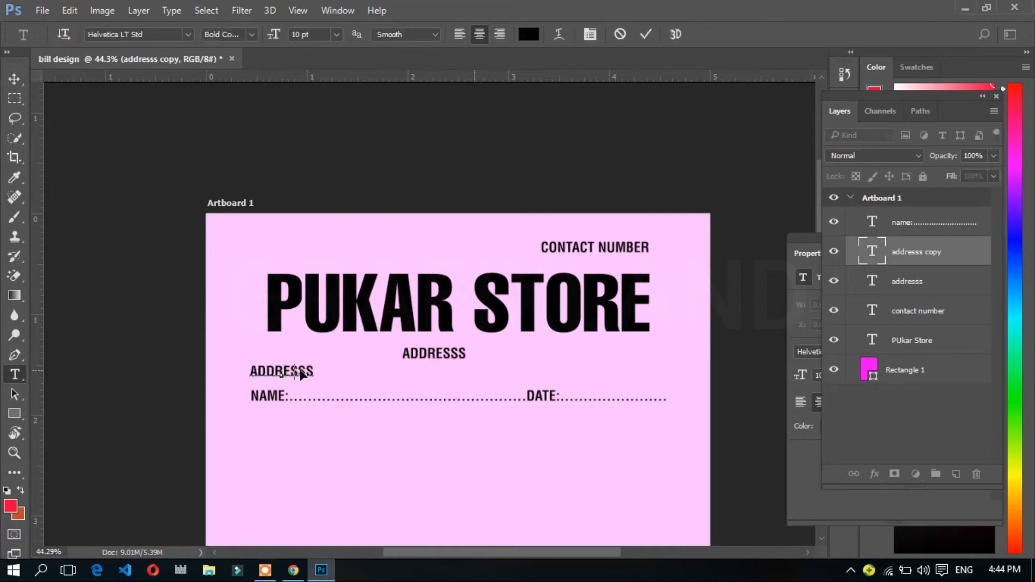
text(NO:)
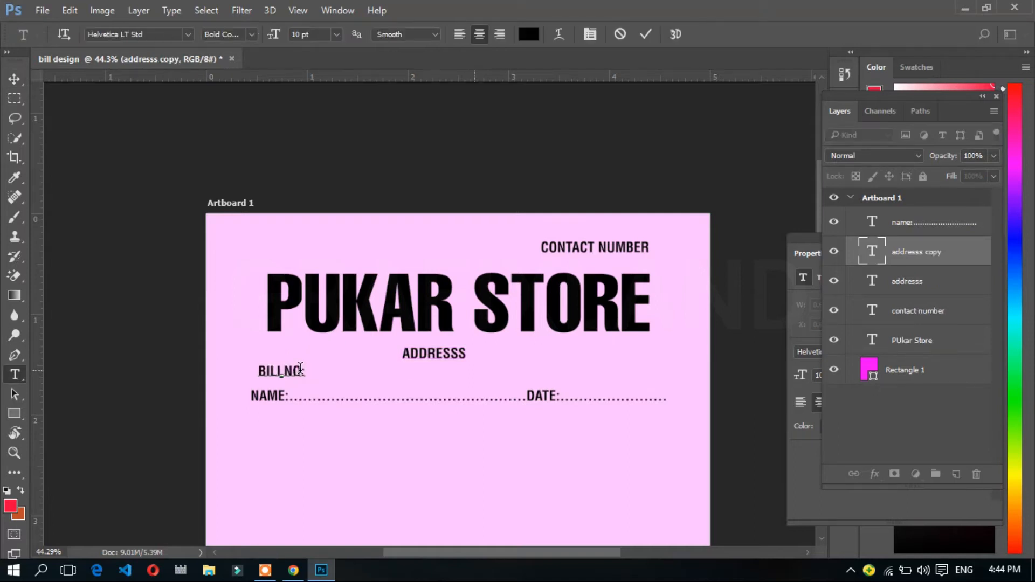
text(-)
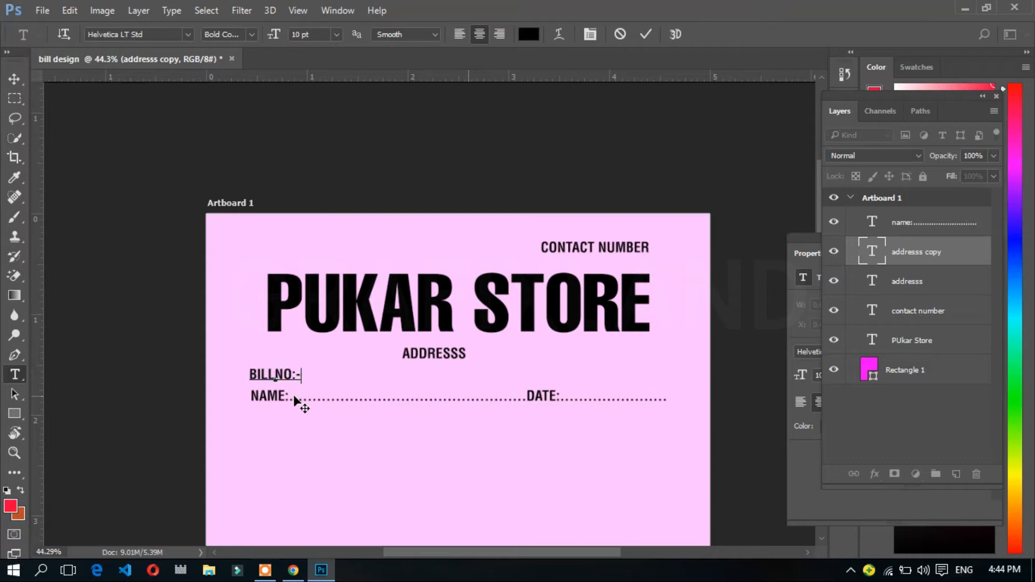
click(14, 80)
drag(283, 380, 285, 380)
click(358, 444)
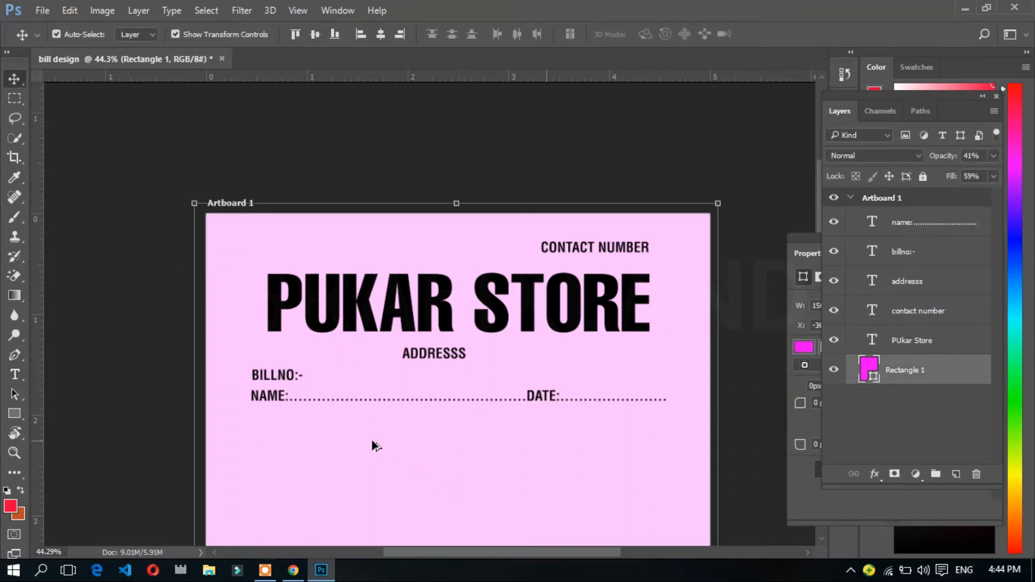
Draw a large rectangle below the name and date line, spanning most of the bill's width, for the item table
alt+scroll(371, 440, down, 2)
scroll(533, 460, down, 5)
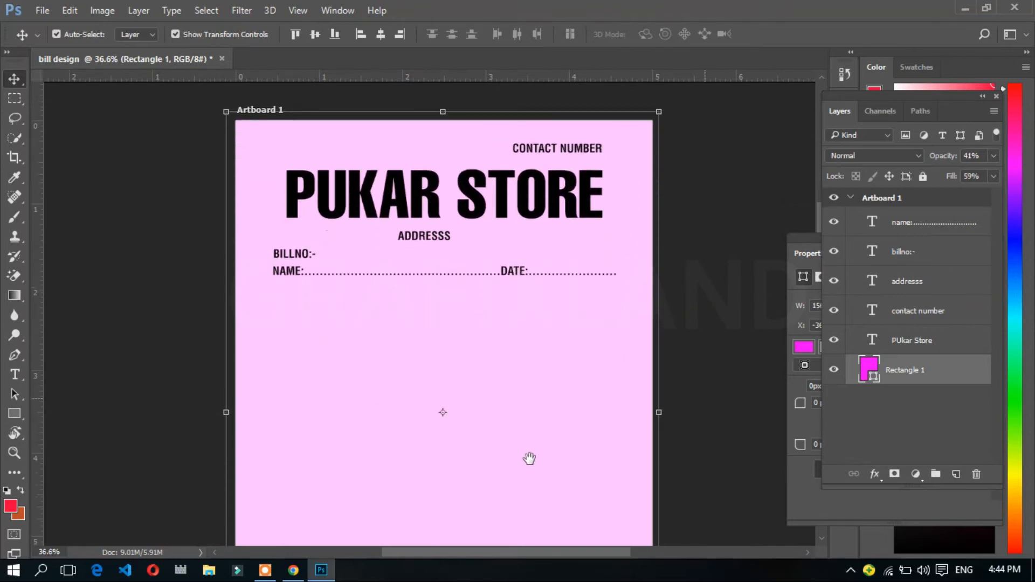
scroll(530, 459, down, 4)
scroll(540, 460, down, 1)
scroll(538, 460, up, 4)
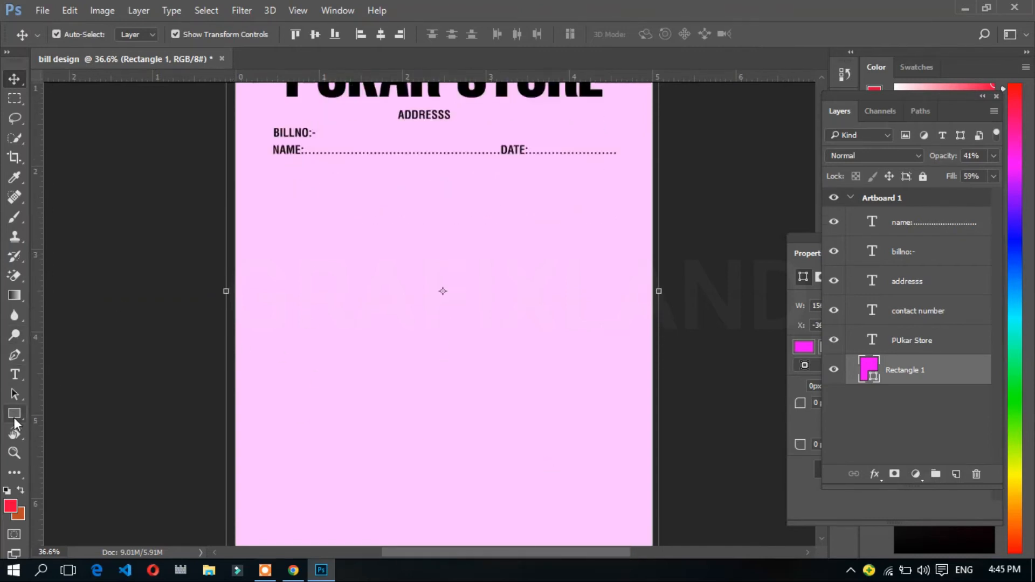
click(15, 414)
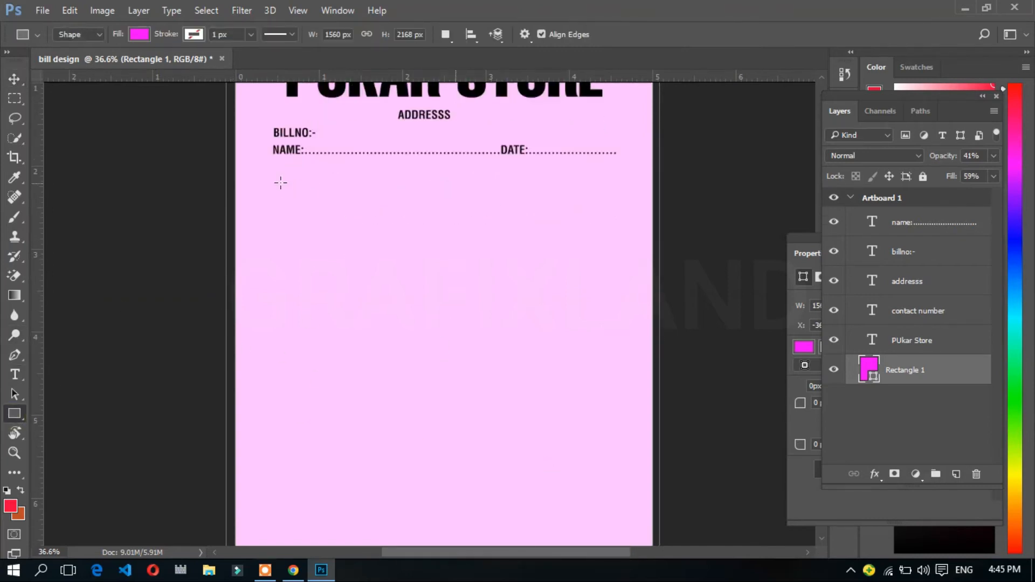
drag(260, 169, 623, 465)
scroll(384, 354, up, 3)
Give the table rectangle no fill and a black 3 px stroke
click(140, 34)
click(79, 64)
click(195, 35)
click(196, 37)
click(198, 37)
click(130, 114)
click(176, 37)
drag(176, 36, 178, 36)
click(14, 79)
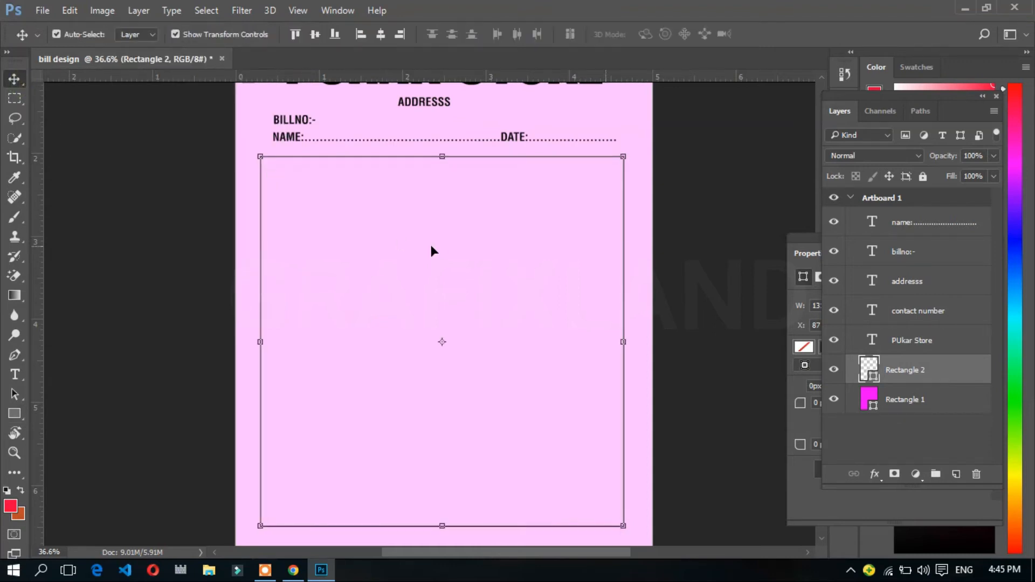
Duplicate the table rectangle slightly to the left and narrow the original from its left side to form a thin first column
mouse_move(629, 343)
mouse_down()
mouse_move(599, 351)
mouse_move(609, 343)
mouse_up()
key(ctrl+z)
key(Return)
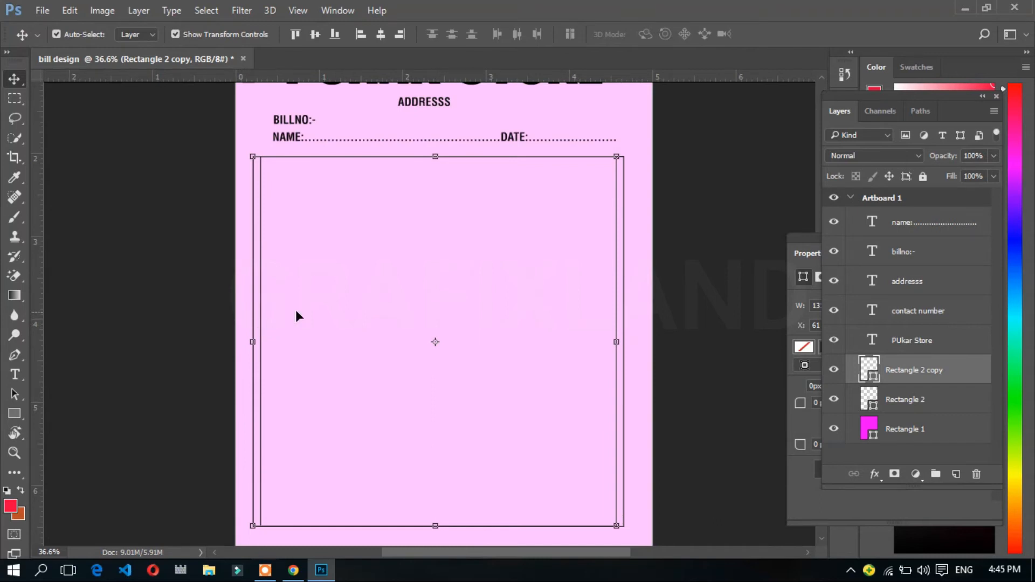
click(906, 400)
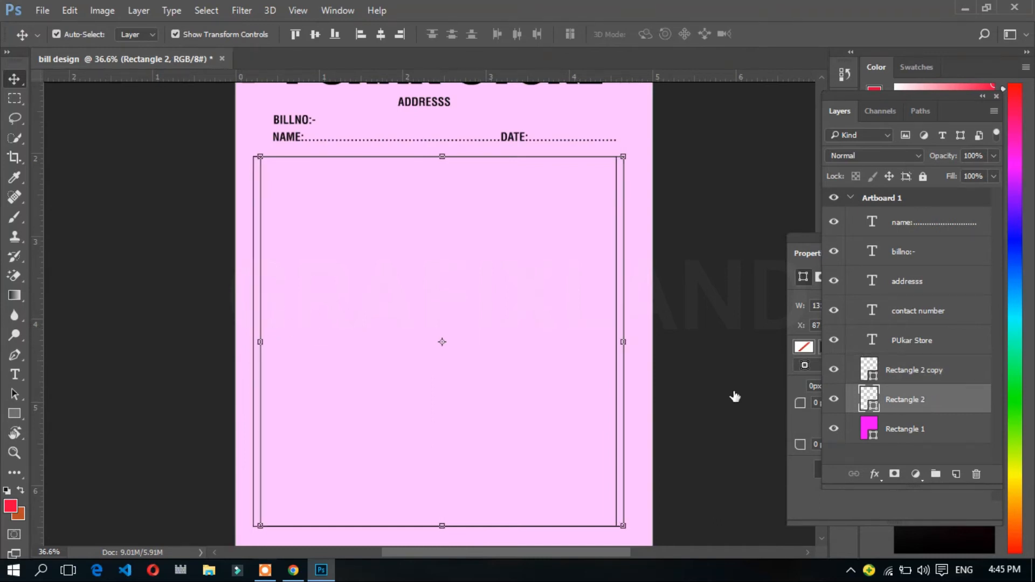
drag(255, 342, 287, 341)
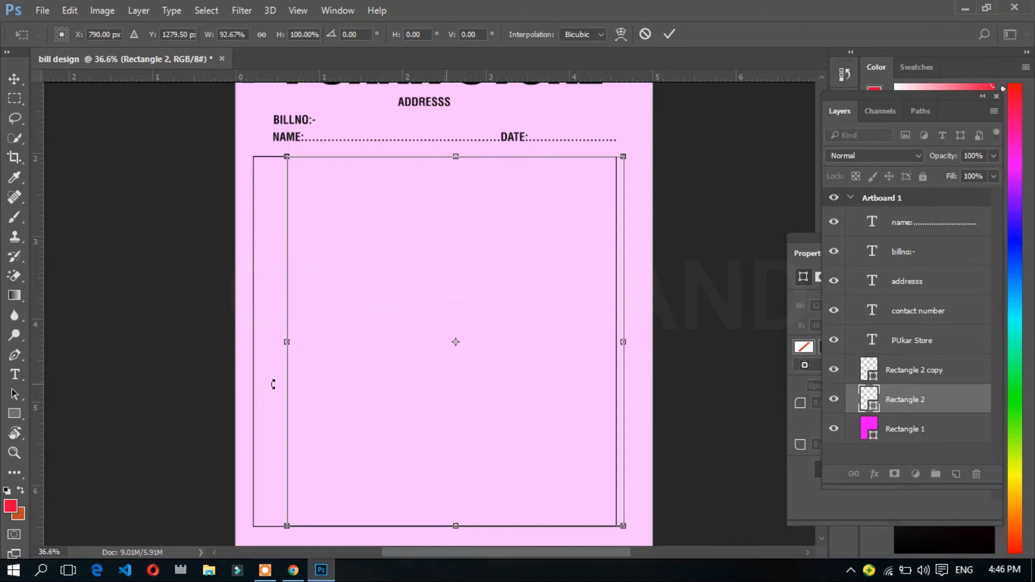
key(Return)
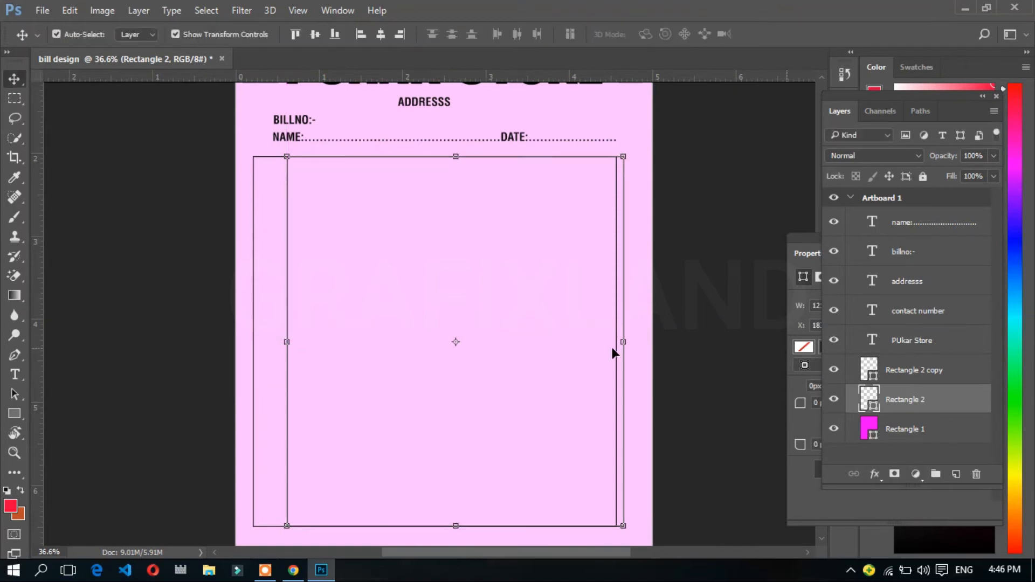
Pull in the copied rectangle's right edge to form the last column and add another copy of the rectangle
click(617, 342)
drag(600, 348, 581, 322)
key(Return)
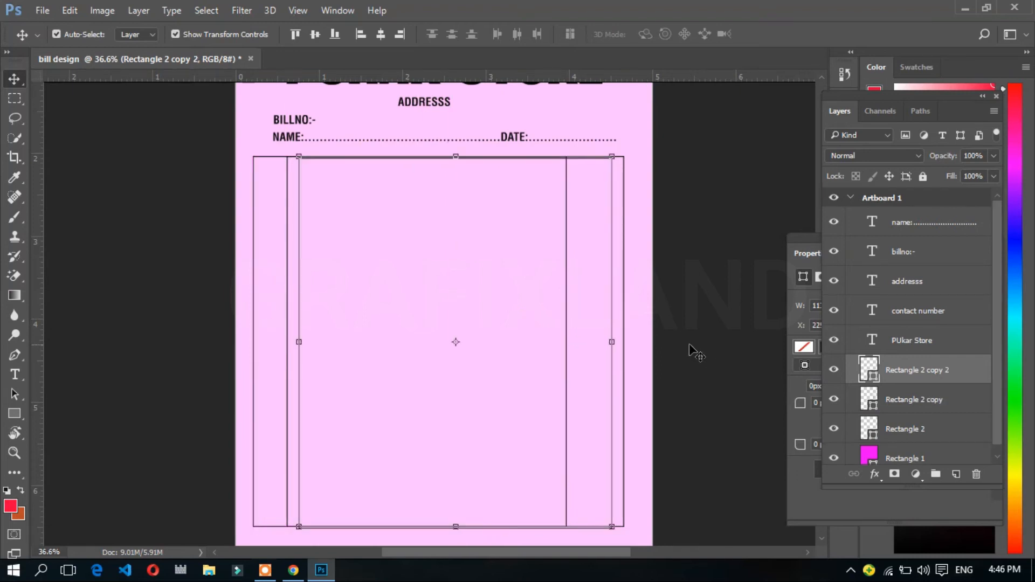
Narrow the newest rectangle from both sides to split the table's middle area into three columns
scroll(436, 178, up, 3)
key(alt+f)
key(Escape)
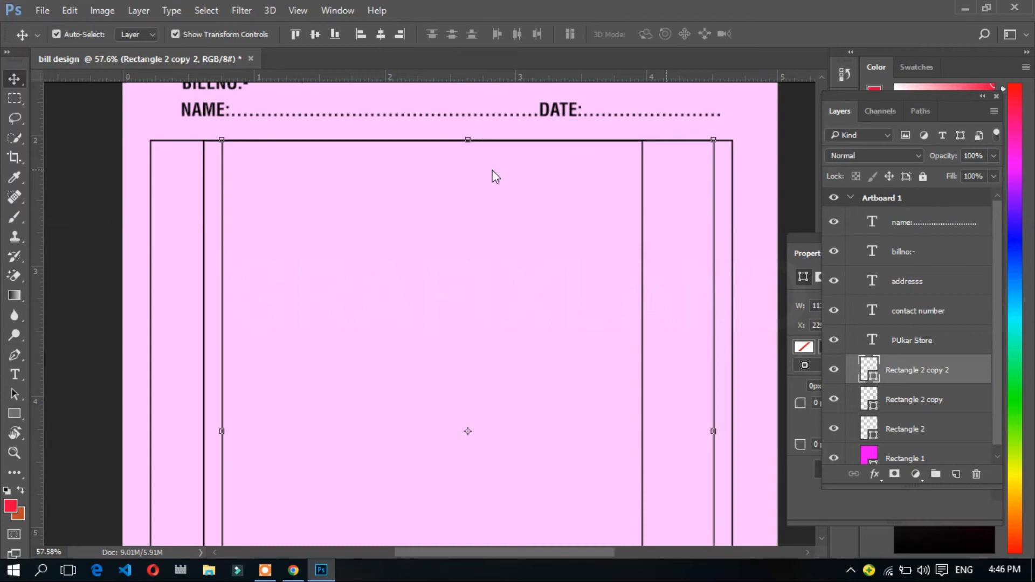
scroll(492, 173, down, 1)
drag(714, 406, 557, 407)
drag(222, 408, 465, 432)
key(Return)
scroll(465, 432, down, 3)
scroll(475, 438, down, 1)
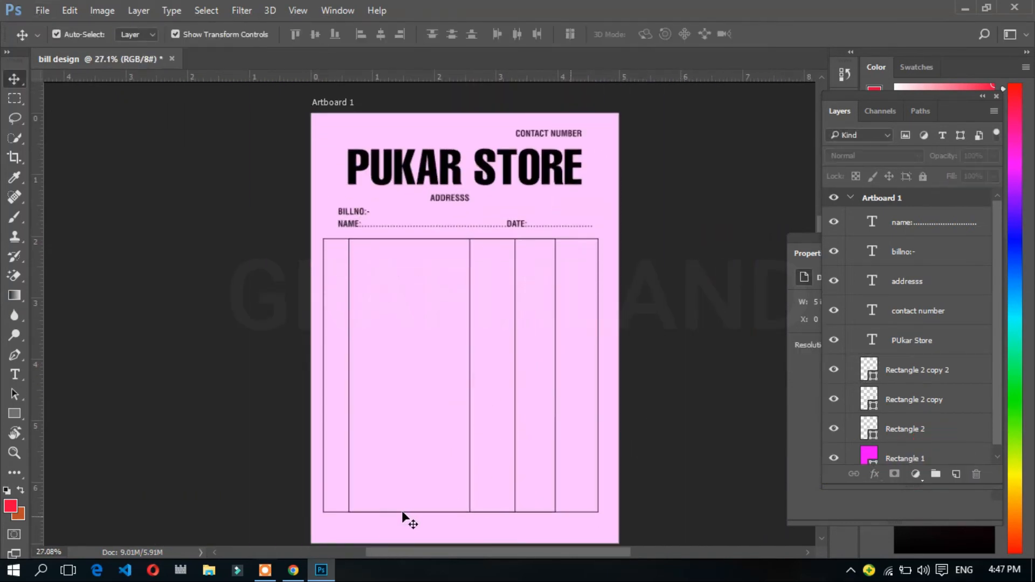
Duplicate a table rectangle, widen it to the full table width and reduce its height to about 0.43 in for a header row
click(403, 511)
key(ctrl+j)
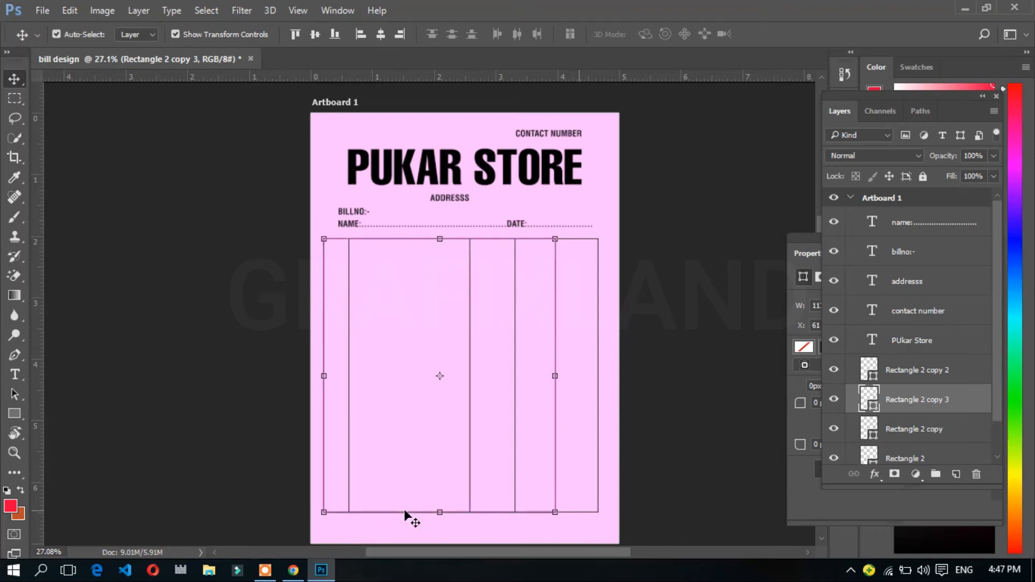
key(ctrl+t)
drag(575, 378, 596, 381)
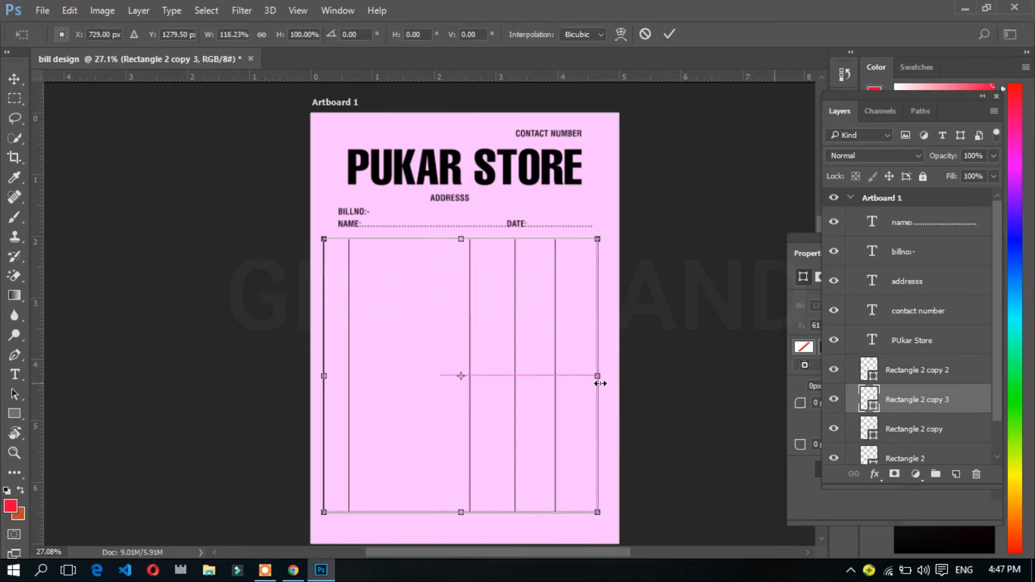
drag(461, 512, 476, 264)
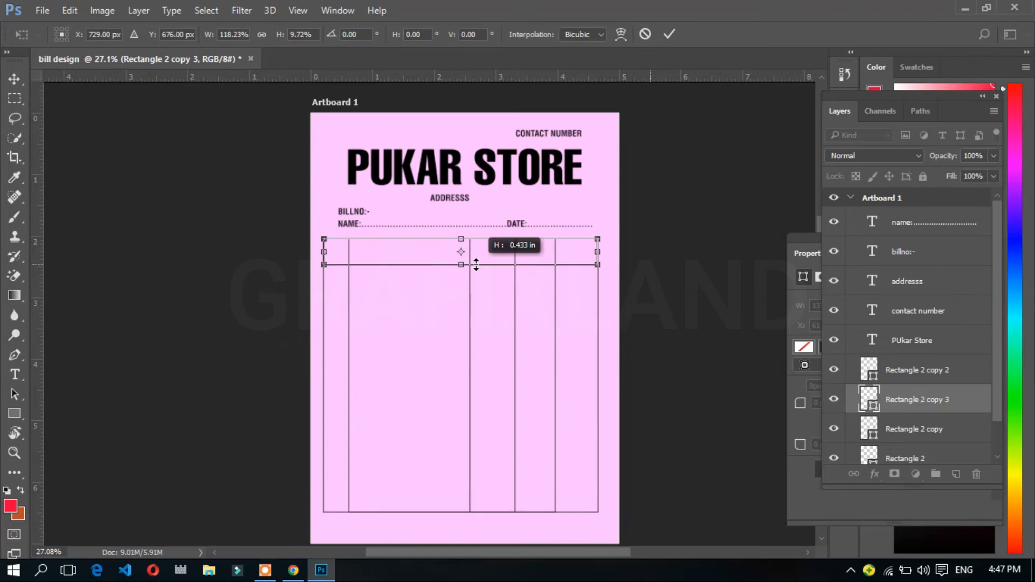
drag(476, 264, 477, 264)
key(Return)
click(615, 475)
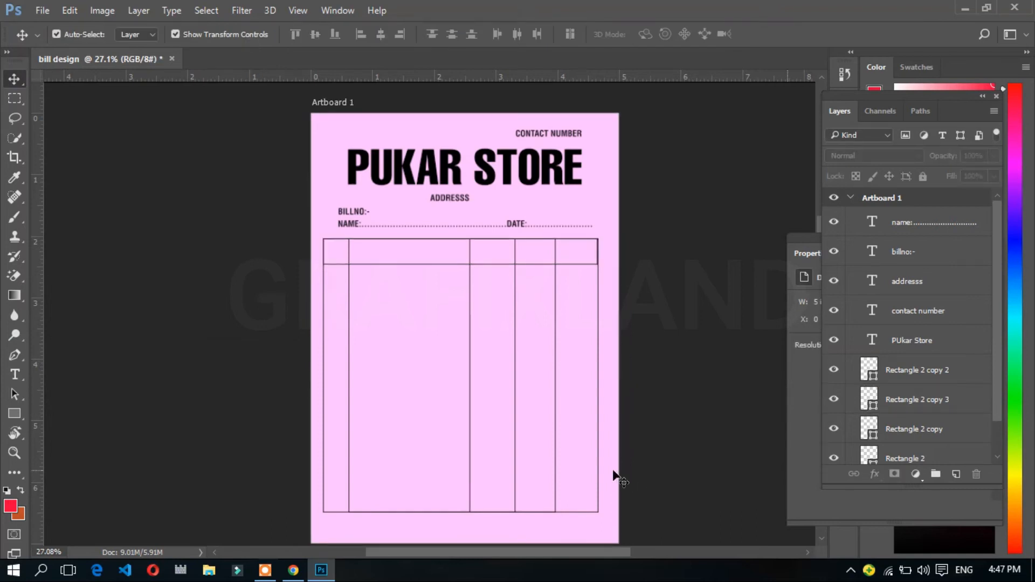
Duplicate the third column's rectangle and reshape it into a short cell at the table's bottom spanning the third and fourth columns
click(528, 297)
click(489, 307)
key(ctrl+j)
drag(495, 239, 559, 504)
key(Return)
Duplicate the bottom cell and resize the copy to form a matching cell at the foot of the last column
key(ctrl+j)
drag(470, 505, 599, 505)
scroll(599, 524, down, 1)
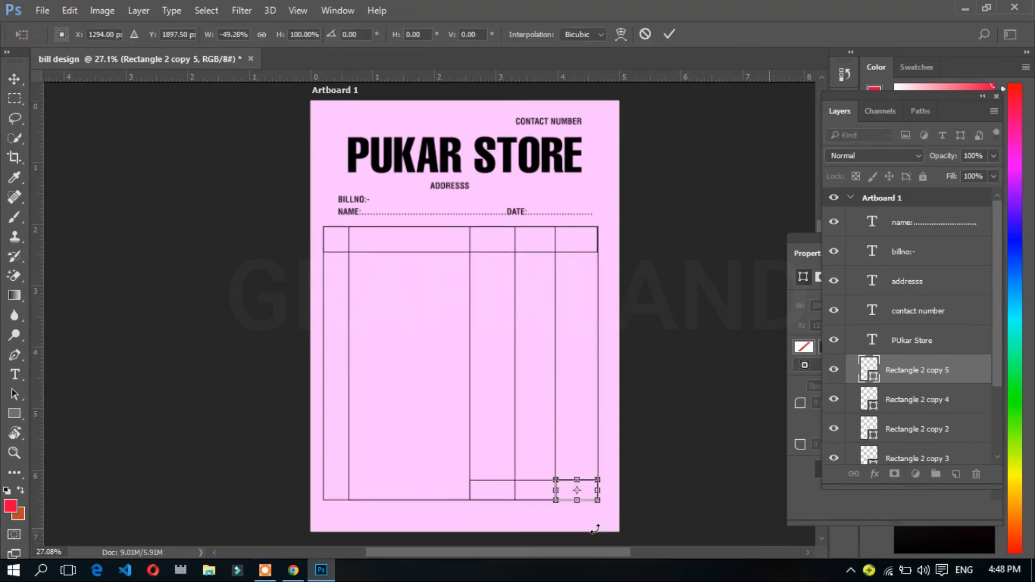
key(Return)
click(645, 522)
Fill the bottom cell under the third and fourth columns with black
scroll(557, 489, up, 3)
scroll(560, 493, up, 4)
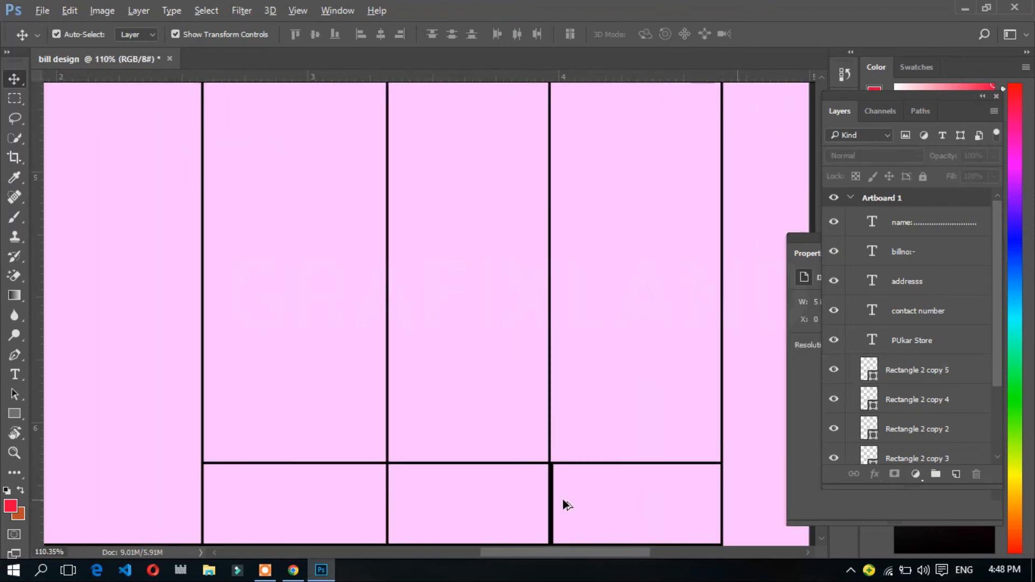
click(523, 471)
scroll(340, 199, up, 3)
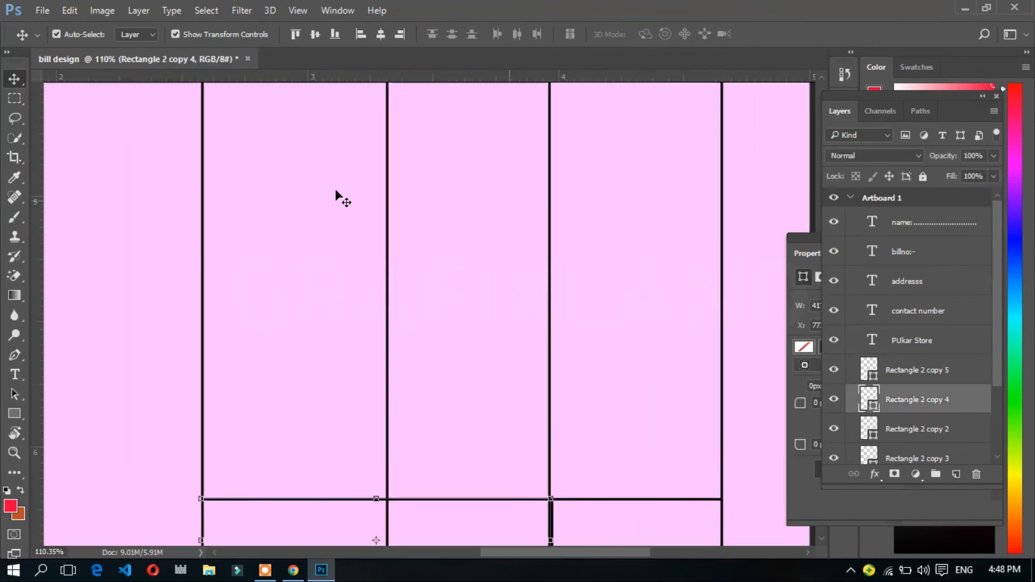
key(u)
click(139, 35)
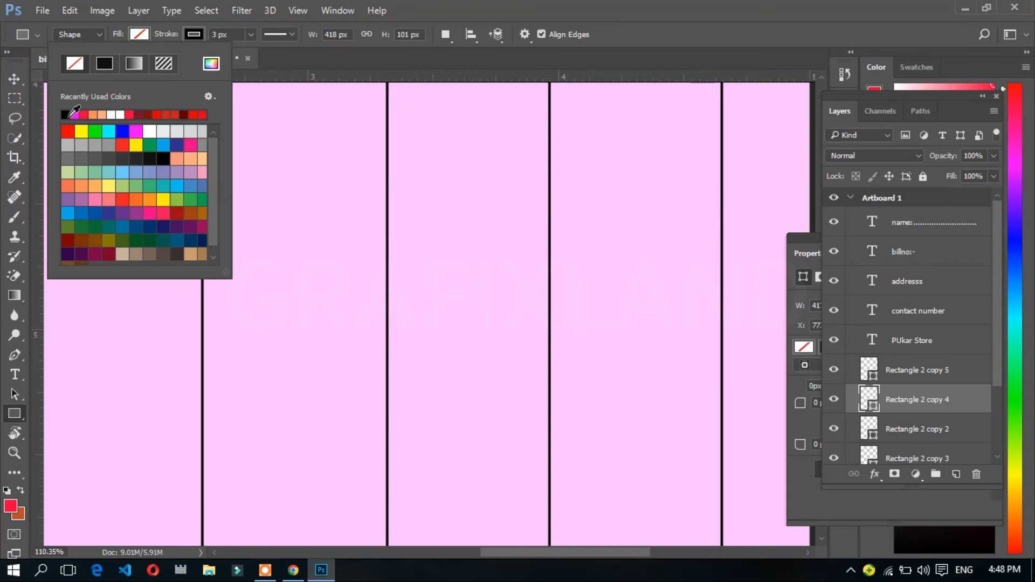
scroll(518, 200, down, 3)
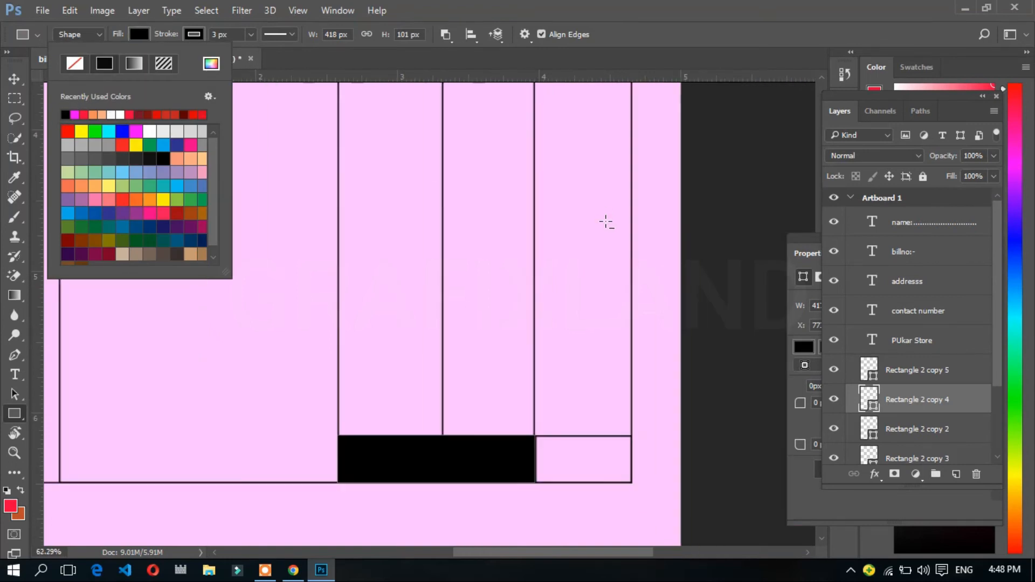
click(14, 79)
scroll(654, 307, down, 3)
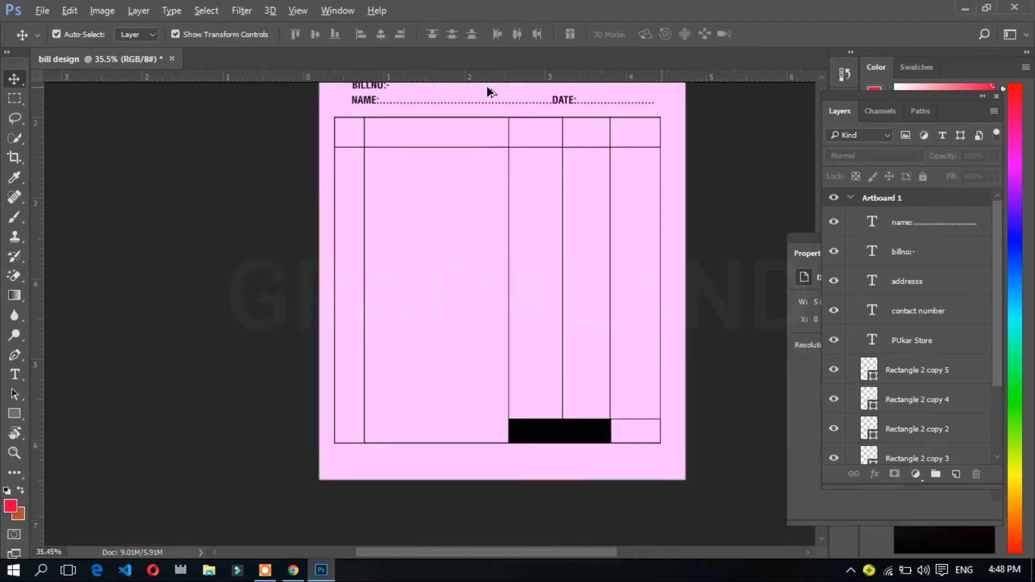
Duplicate the bill number text into the first header cell, change the copy to "SN" and center it in the cell
click(370, 124)
drag(370, 124, 359, 181)
scroll(358, 181, up, 5)
key(t)
click(242, 11)
mouse_move(249, 178)
click(458, 191)
click(804, 224)
click(349, 180)
key(ctrl+a)
text(SN)
drag(376, 213, 350, 211)
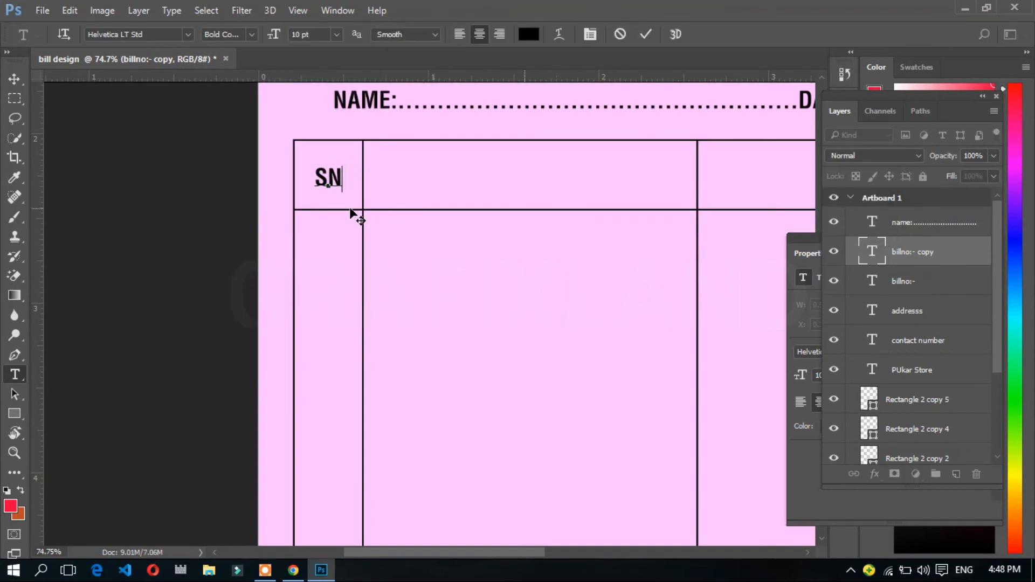
Set the "SN" text's font style to Condensed
key(ctrl+a)
click(245, 33)
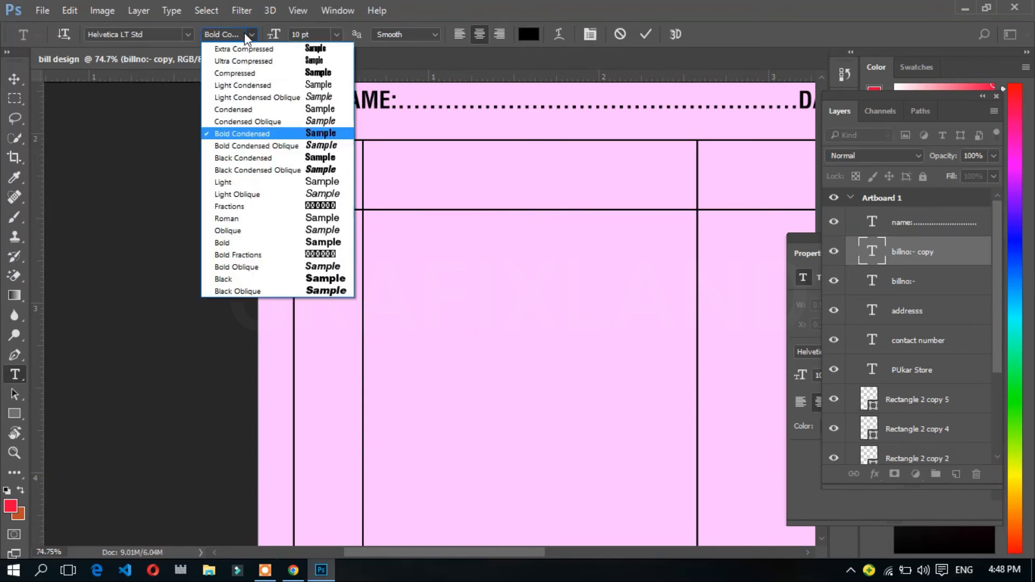
click(254, 103)
key(ctrl+Return)
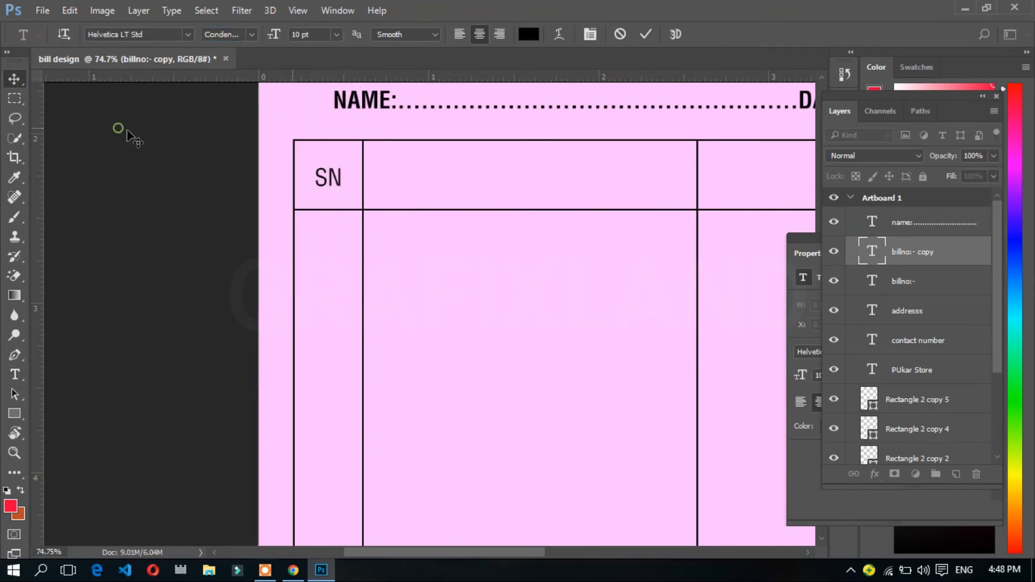
key(v)
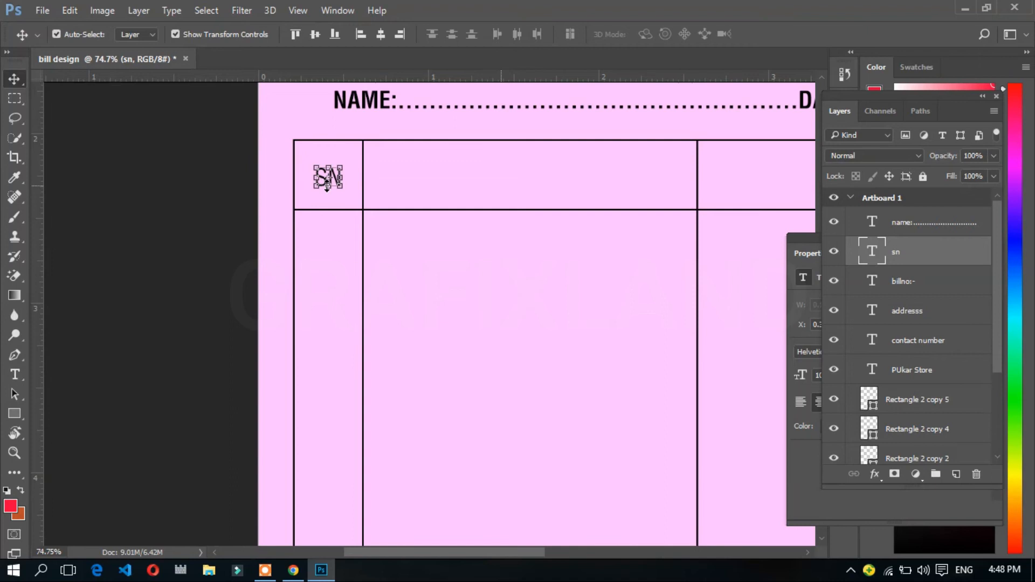
Left-align the "SN" text and extend the line with "PARTICULARS", spaced into the second header cell
click(411, 193)
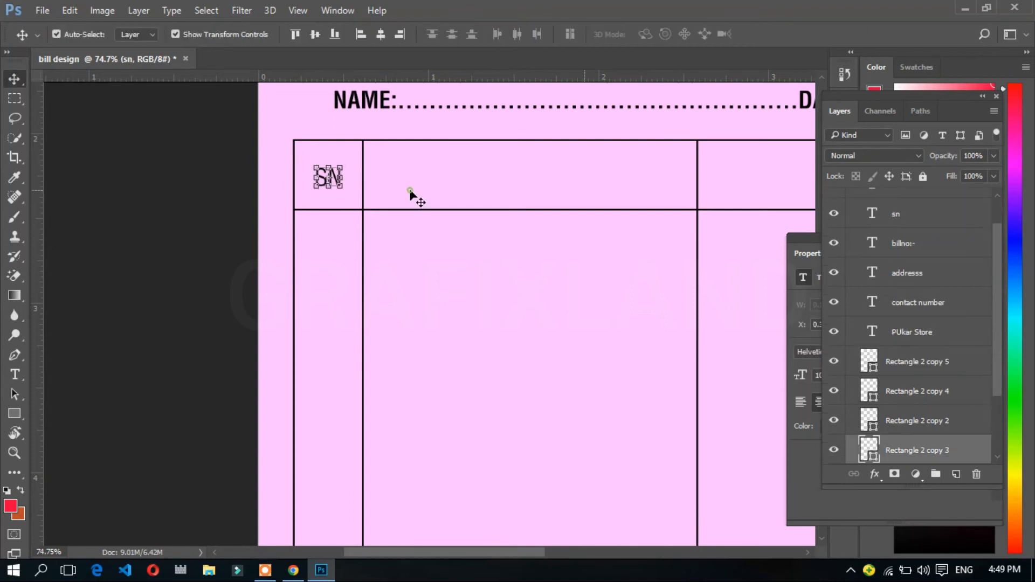
click(335, 180)
double_click(340, 179)
click(339, 180)
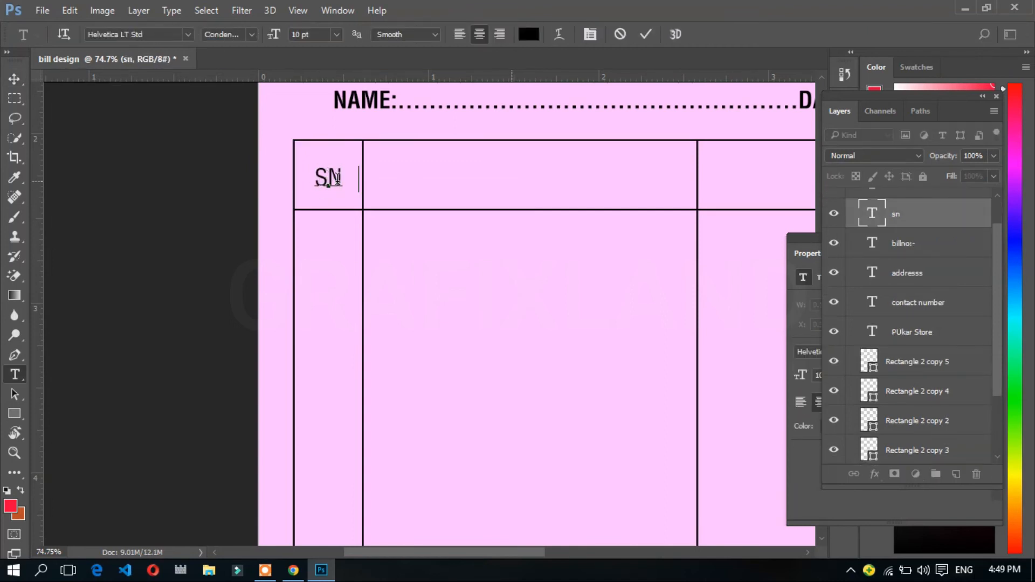
text(.)
click(459, 35)
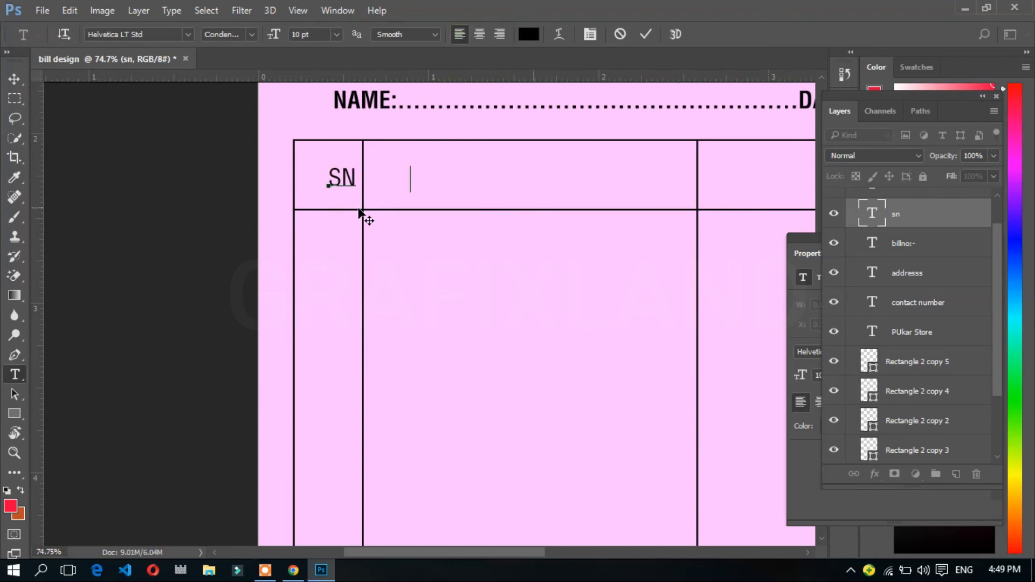
drag(344, 208, 340, 209)
text(PARTICULARS)
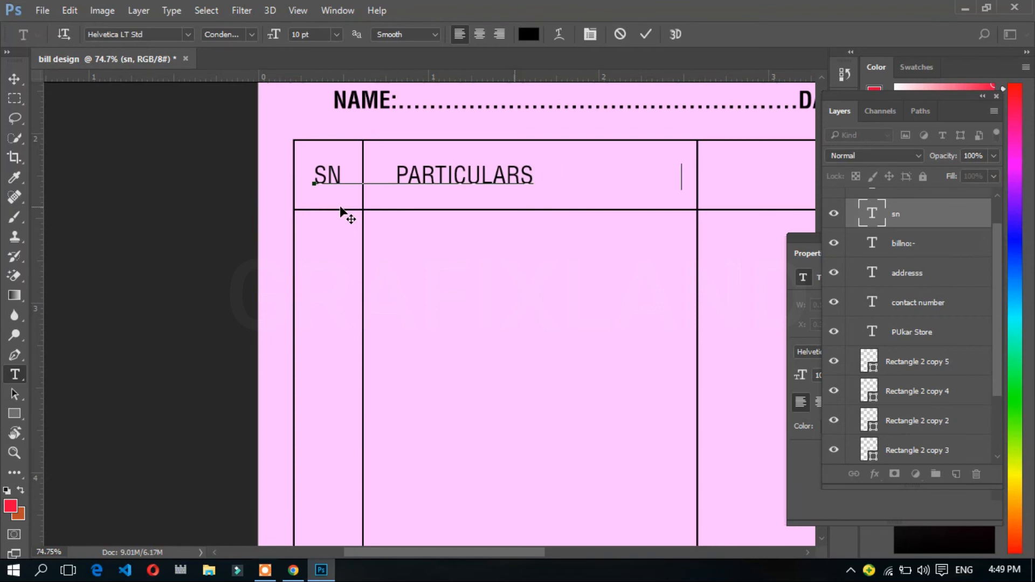
Add the heading "RATE" to the same text line, spaced into the third header cell
text(           ART)
key(BackSpace)
key(BackSpace)
key(BackSpace)
text(ATE)
key(ctrl+Return)
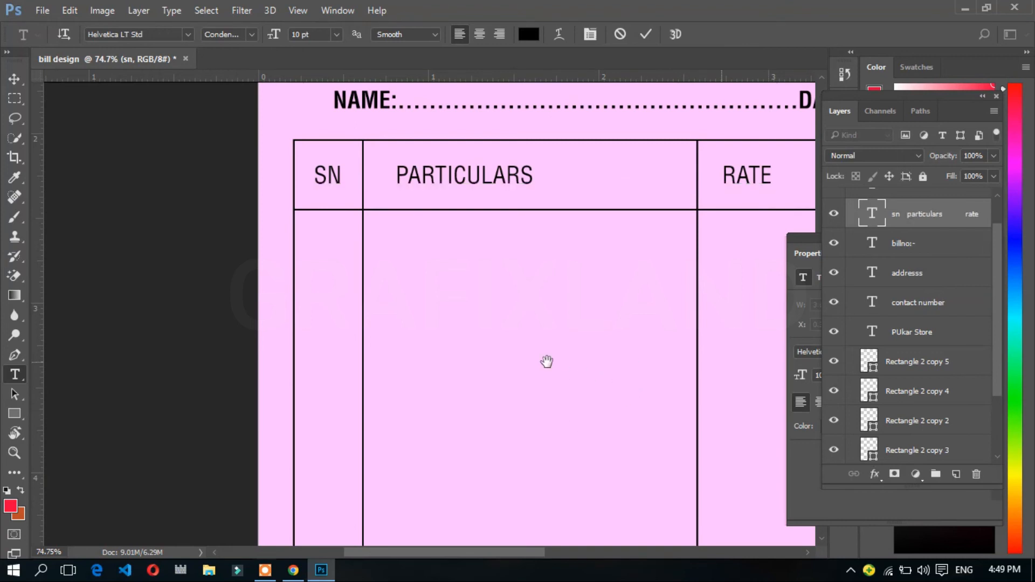
Extend the heading line with "QTY" and "TOTAL", spaced into the fourth and fifth header cells
drag(581, 351, 439, 351)
click(509, 173)
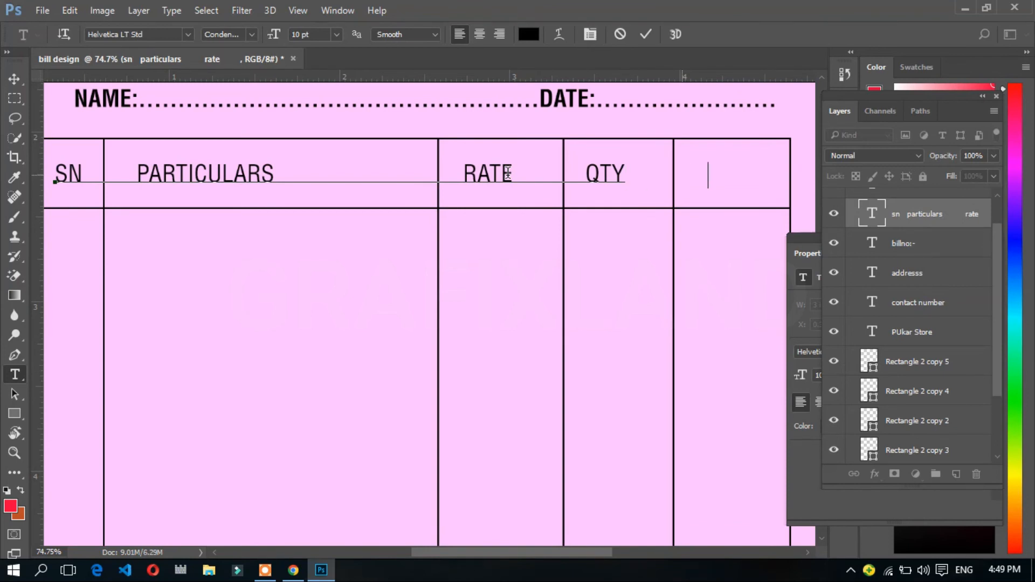
text(TAL)
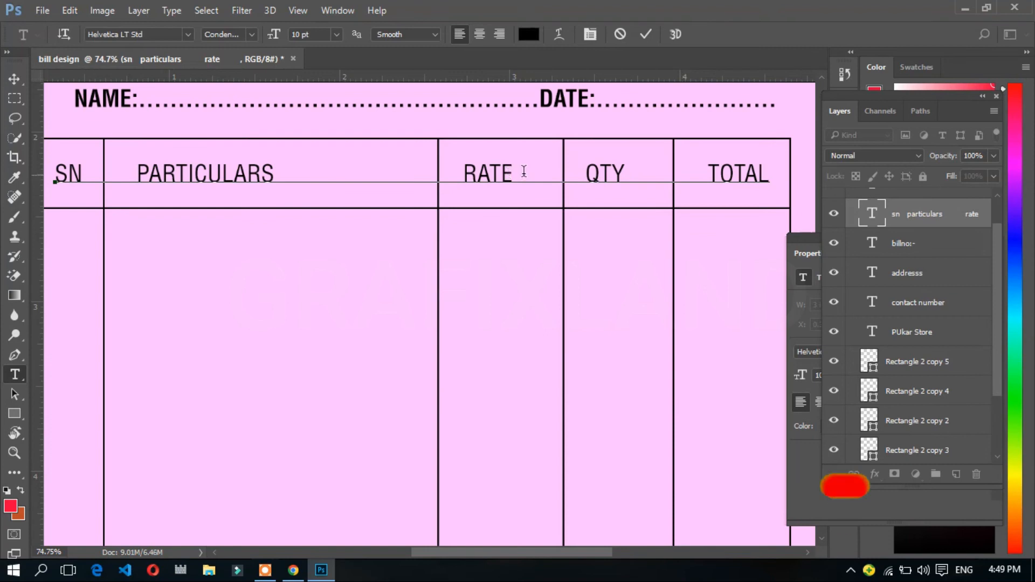
Duplicate the bill number text to just above the black cell and change the copy to "GRANDTOTAL:"
scroll(561, 213, down, 3)
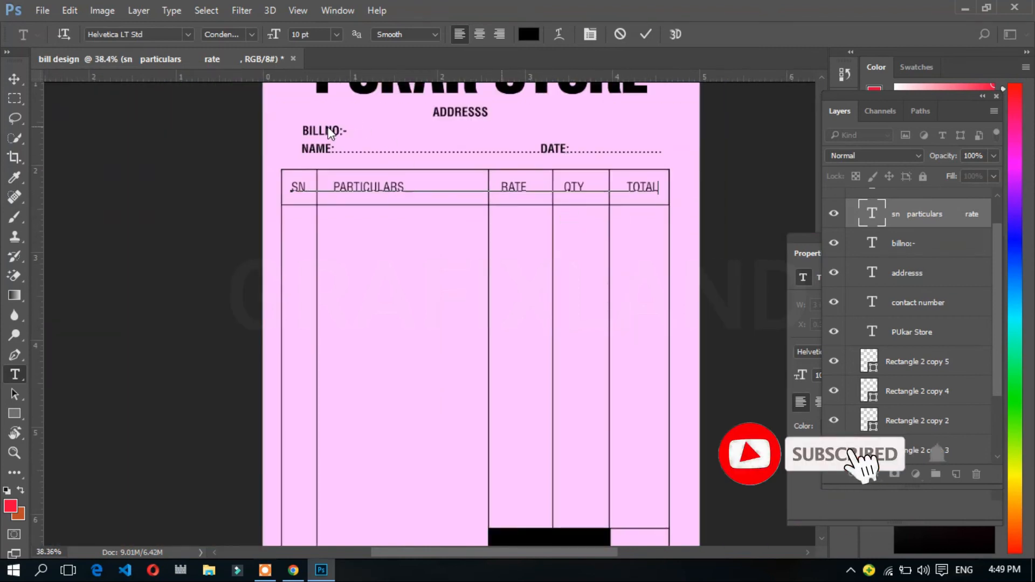
click(15, 79)
click(331, 133)
drag(328, 132, 396, 253)
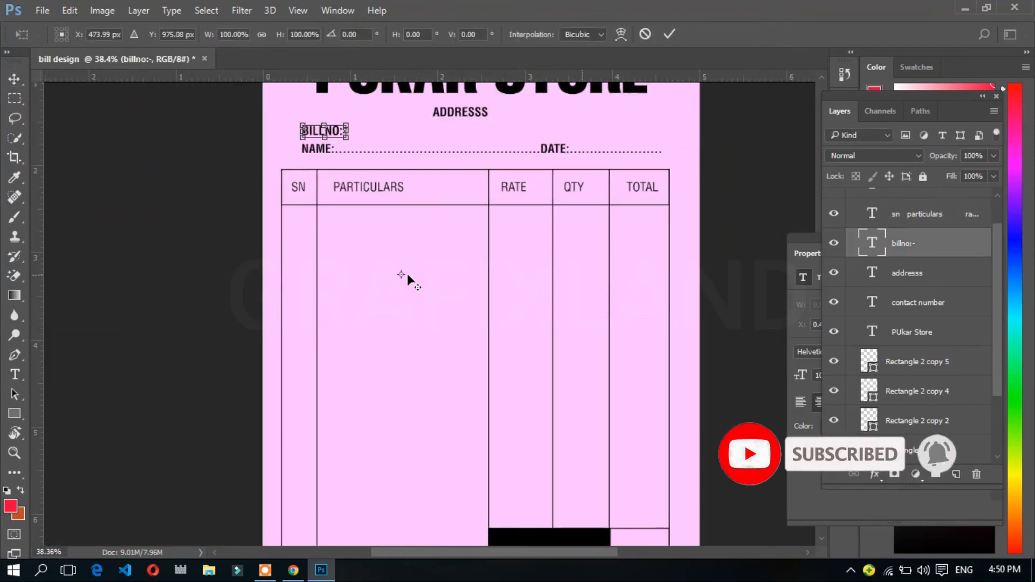
key(Return)
drag(337, 132, 570, 507)
double_click(571, 507)
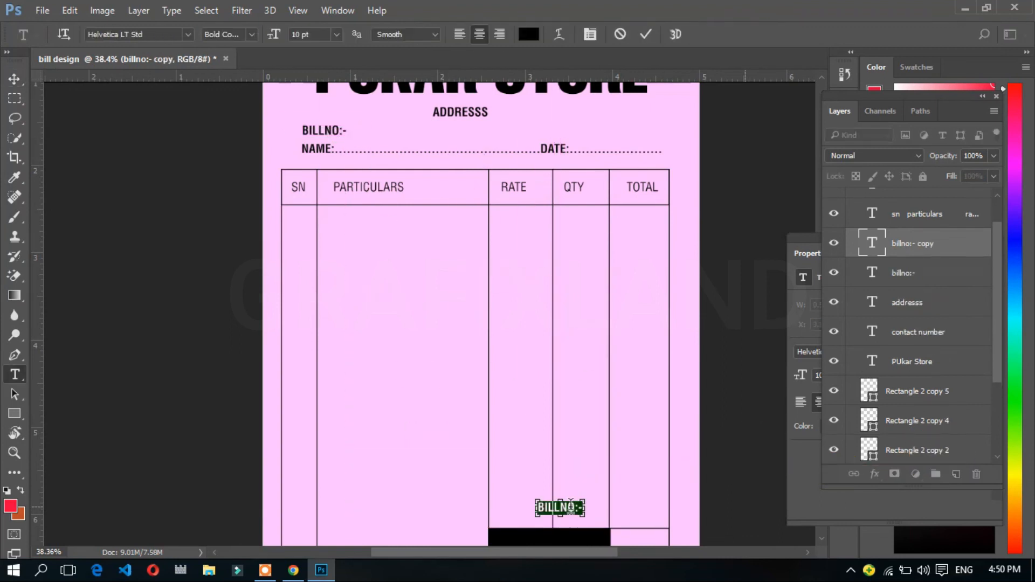
text(RANDTOTAL:)
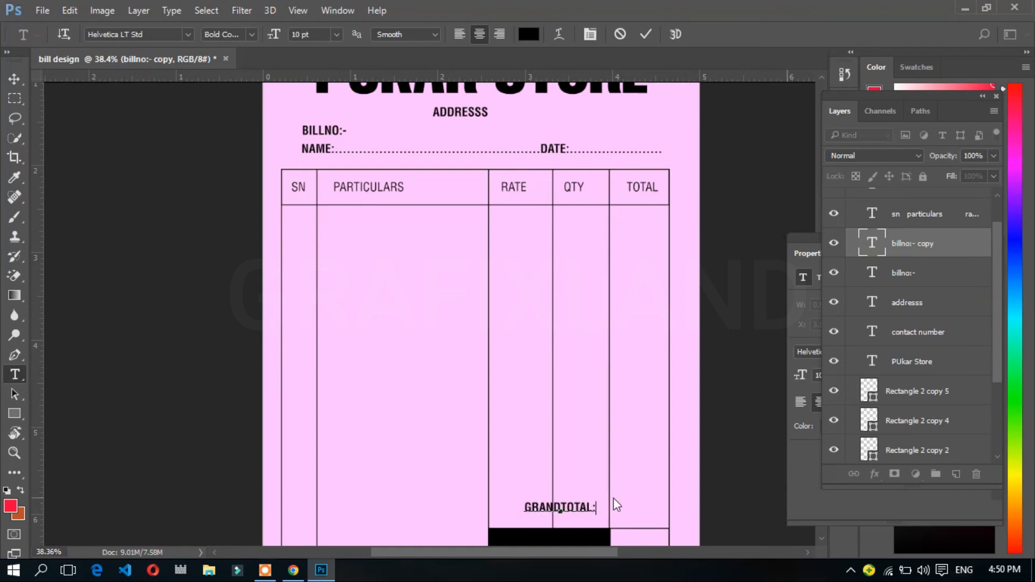
Color the "GRANDTOTAL:" text with the bill's pink background color and move it into the black cell
scroll(653, 426, down, 3)
key(ctrl+a)
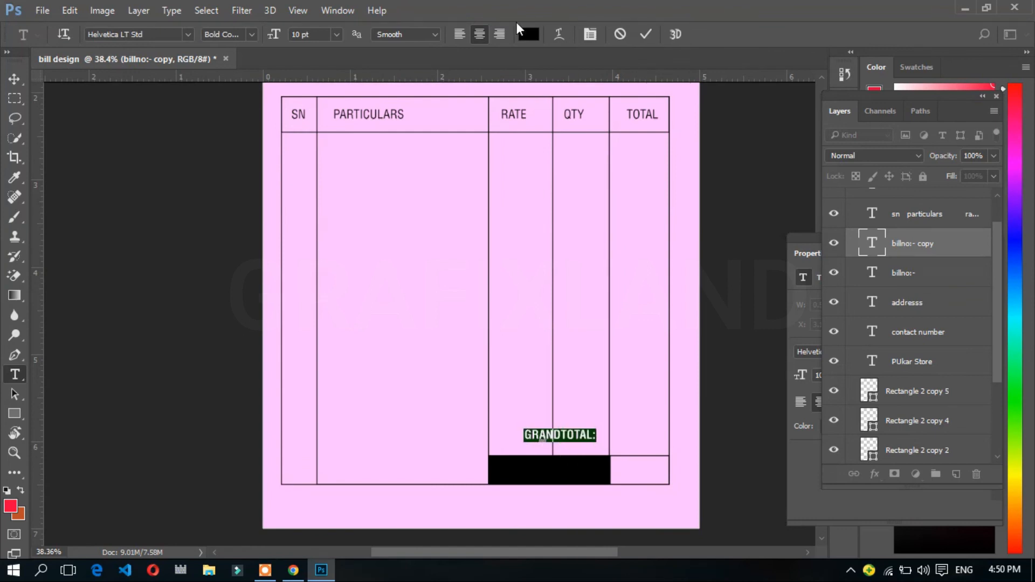
click(529, 34)
click(296, 181)
click(667, 123)
drag(598, 399, 576, 491)
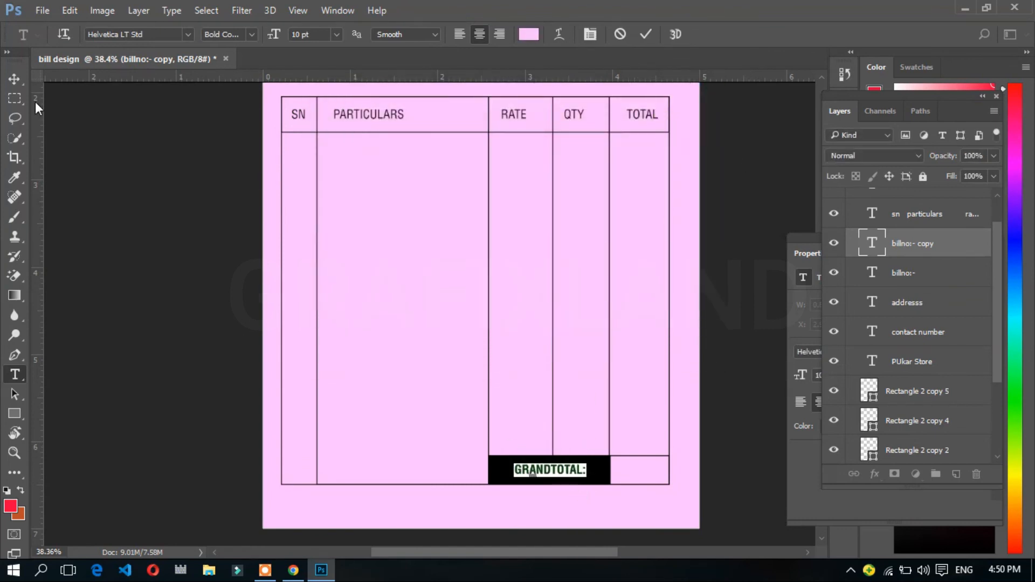
click(15, 79)
Duplicate the grand total text to below the table's lower left corner and change the copy to "IN WORDS"
scroll(585, 434, down, 2)
drag(577, 445, 335, 478)
key(t)
click(331, 471)
key(ctrl+a)
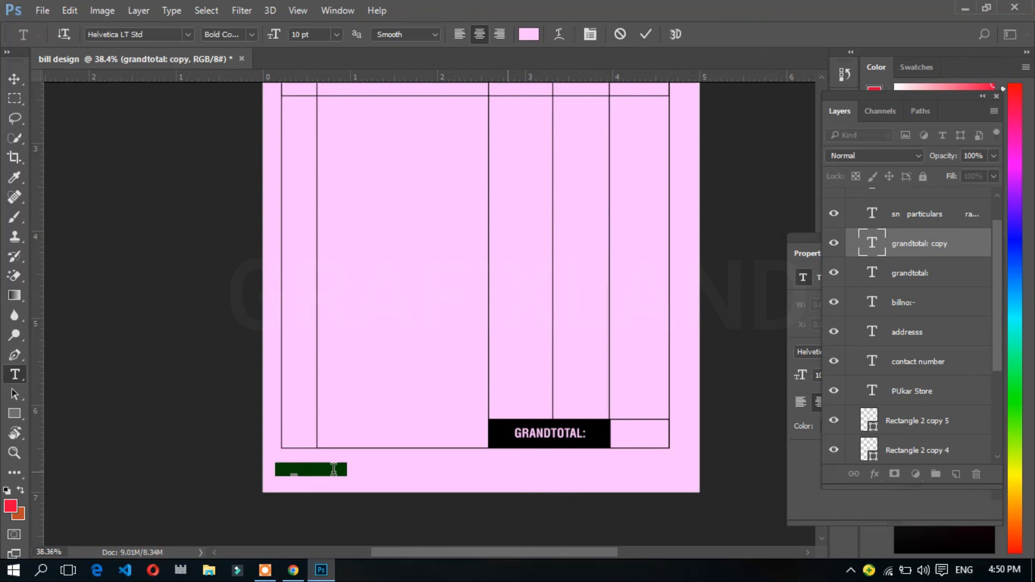
key(BackSpace)
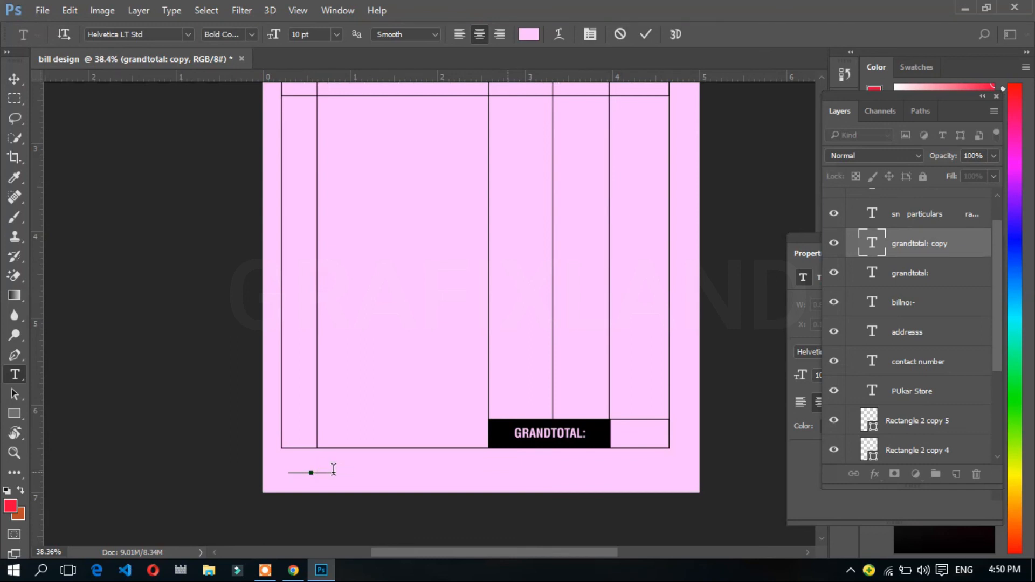
key(ctrl+z)
Set the "IN WORDS" text color to 000000 and add a colon after it
click(529, 34)
text(000000)
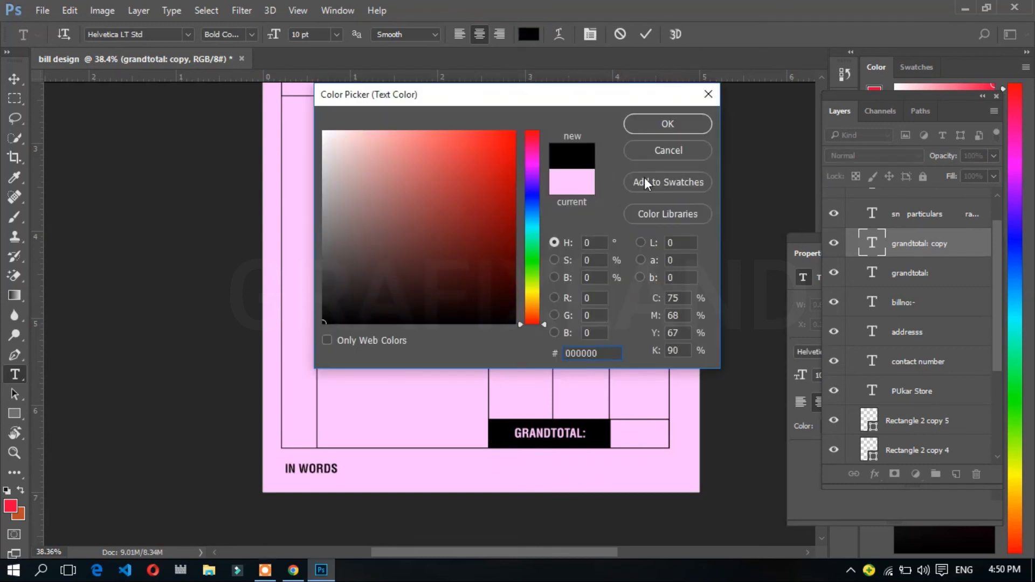
click(666, 123)
click(337, 467)
text(:)
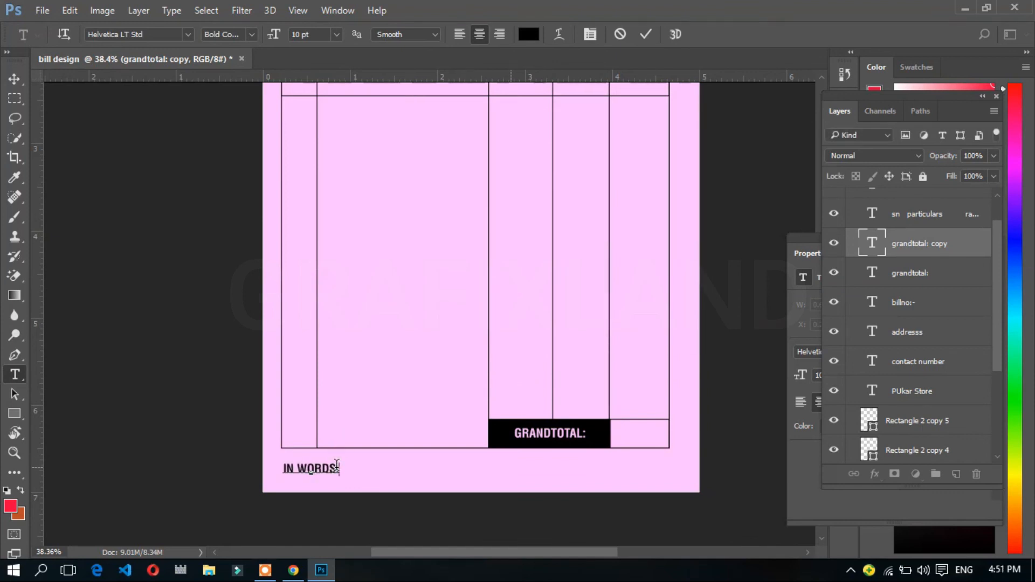
Left-align the "IN WORDS:" text and extend it with a dotted line, "SIGNATURE" and a second, shorter dotted line
click(460, 34)
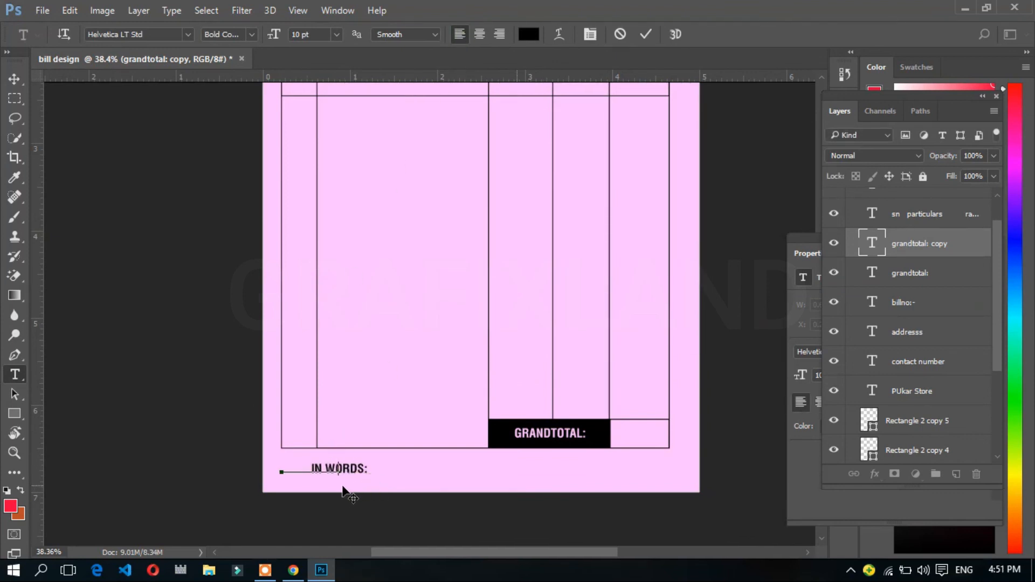
text(_______)
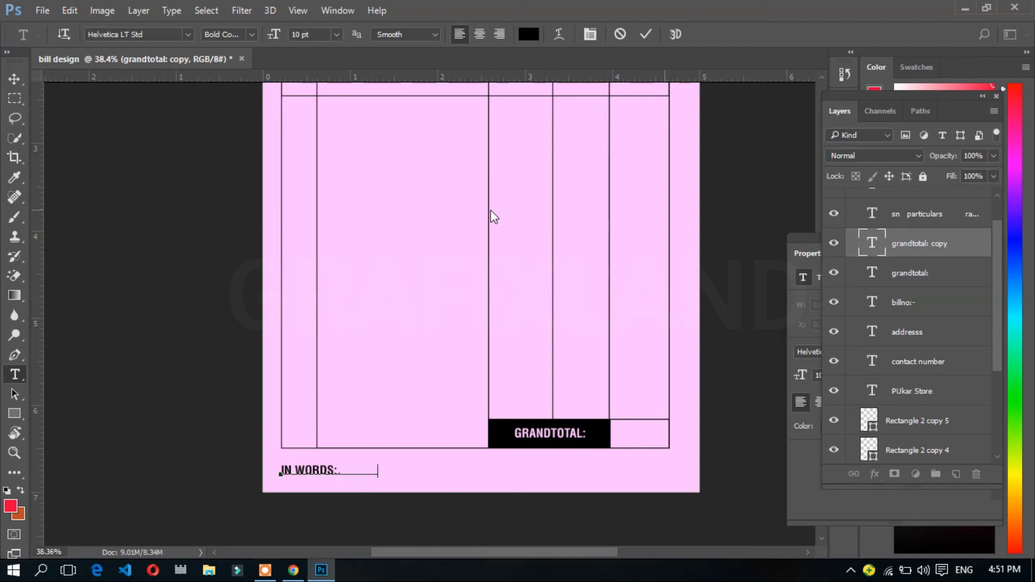
text(__________)
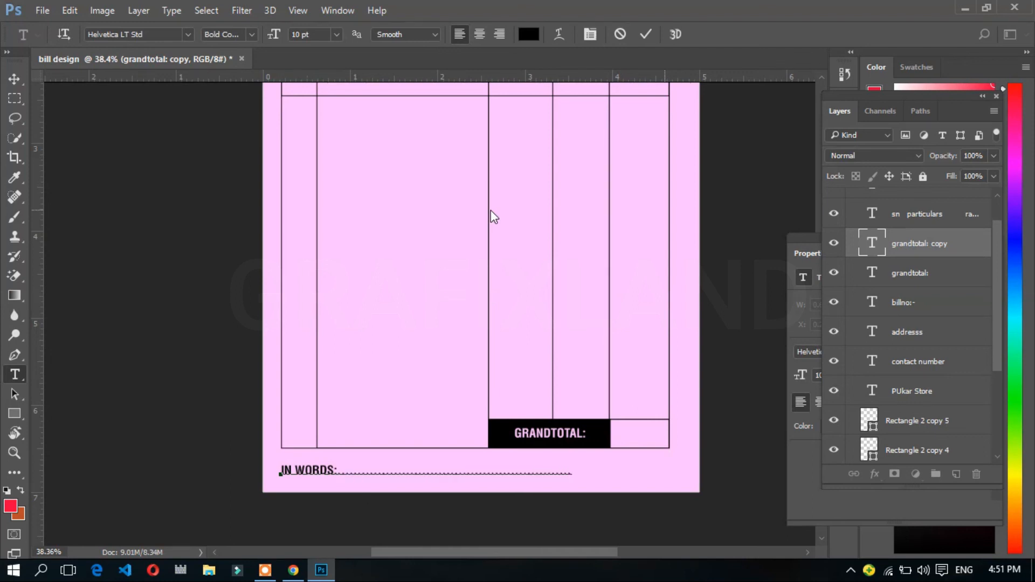
text(SIGNATURE..........)
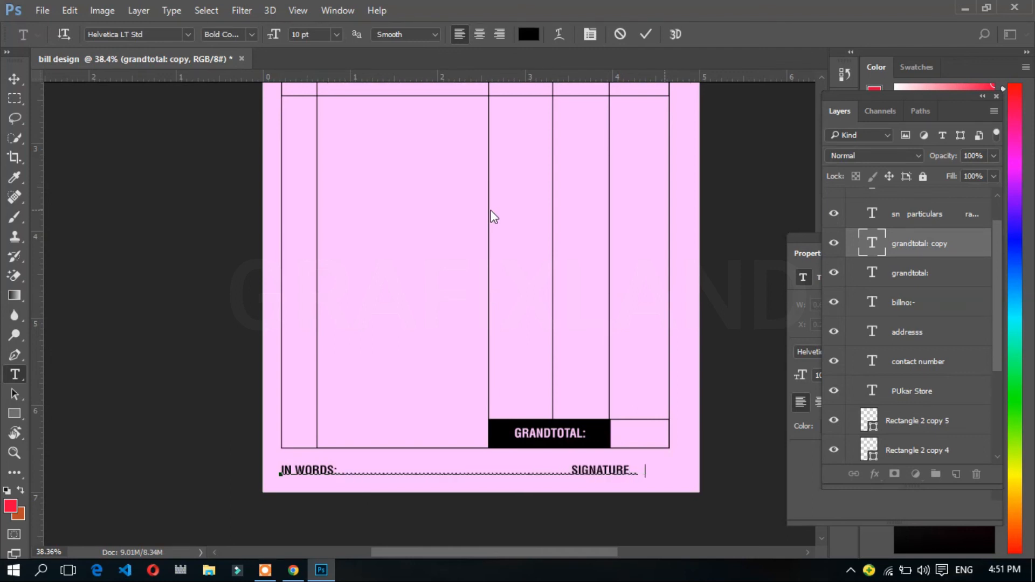
click(15, 79)
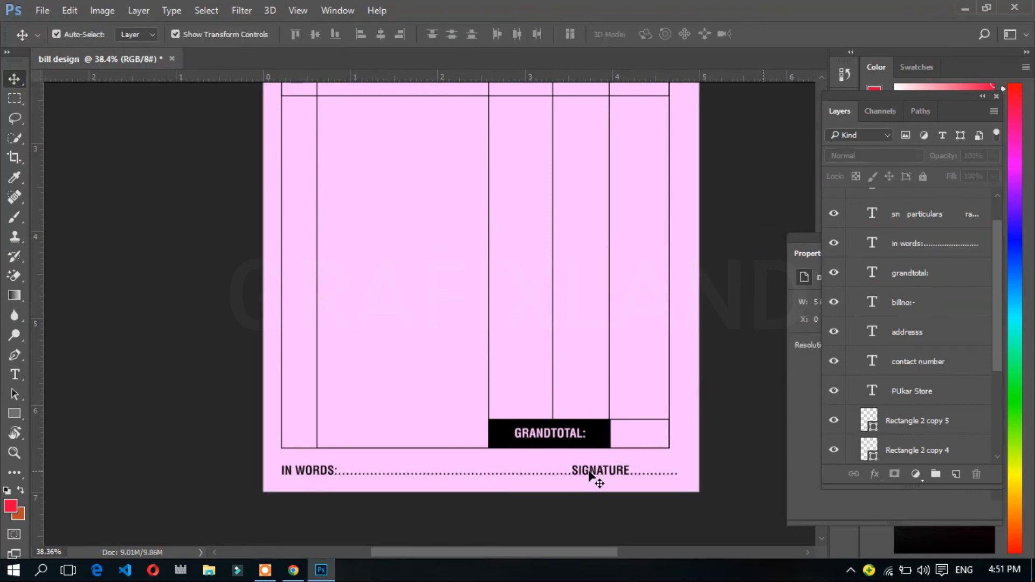
Duplicate the store title onto the middle of the table and lower the copy's opacity to 55%
scroll(573, 467, down, 3)
scroll(580, 260, up, 1)
drag(548, 182, 553, 348)
drag(946, 199, 931, 202)
drag(993, 157, 960, 177)
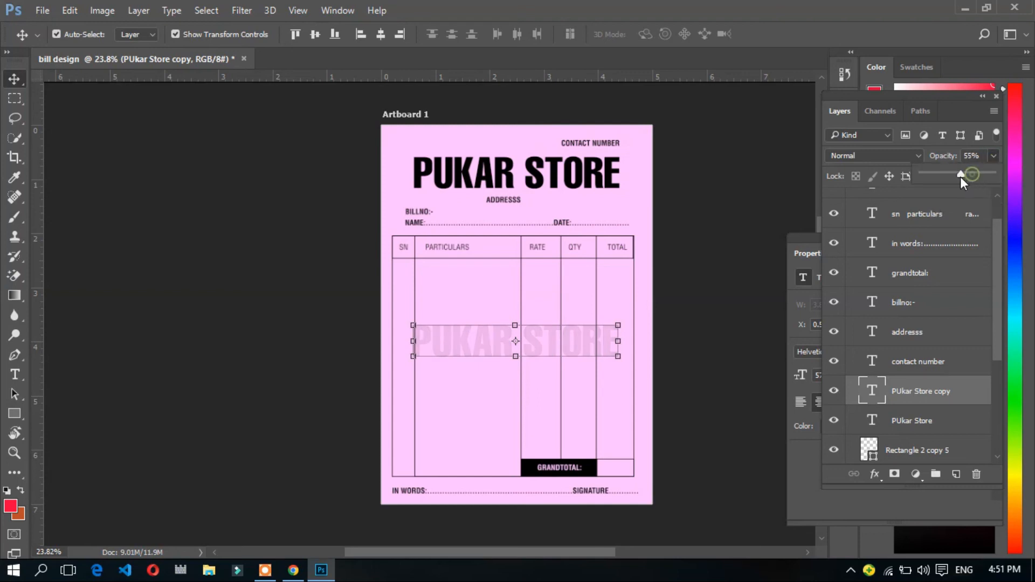